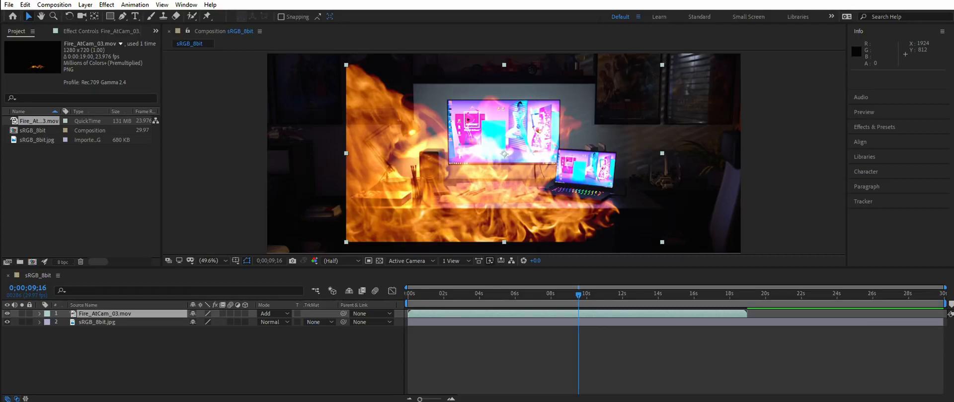
Step: Set the fire layer's blending mode to Linear Dodge and inspect the composite up close
left_click(283, 314)
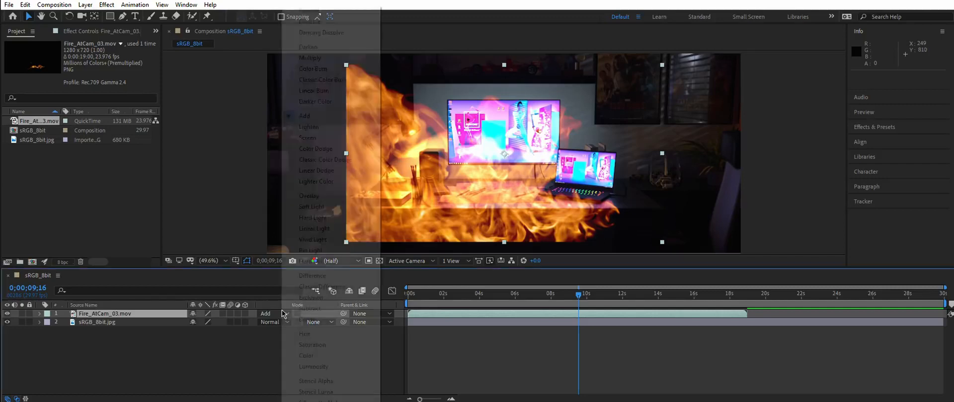
left_click(348, 171)
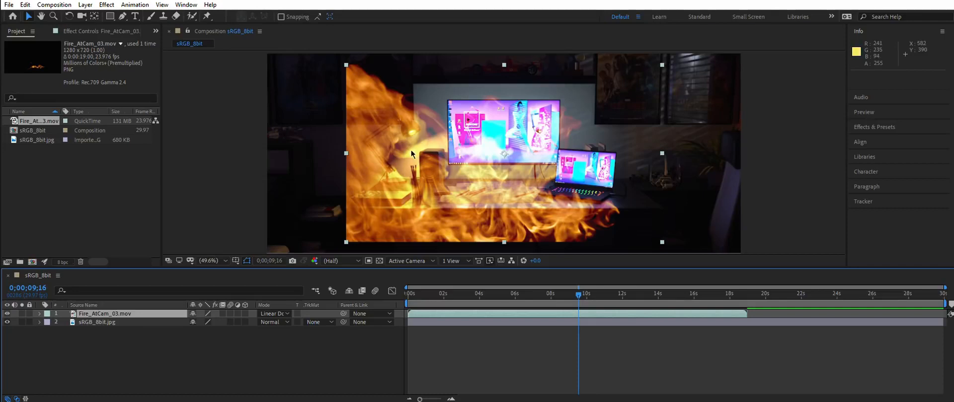
scroll(411, 150, "up", 3)
scroll(388, 140, "down", 3)
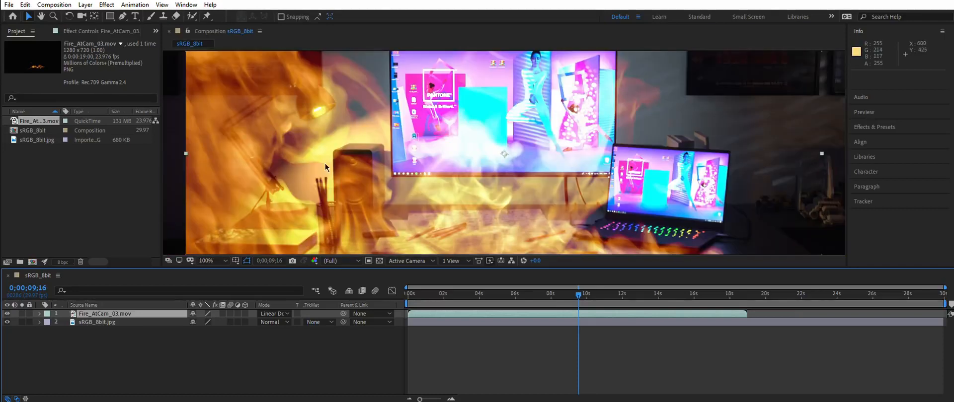
scroll(348, 159, "up", 2)
scroll(435, 137, "down", 2)
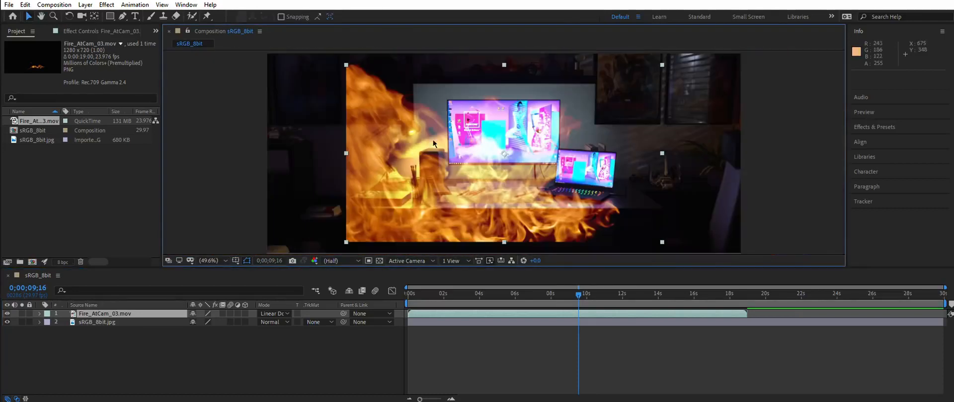
Step: Switch the fire layer's blending mode to Screen and compare the composite up close
left_click(273, 313)
left_click(318, 137)
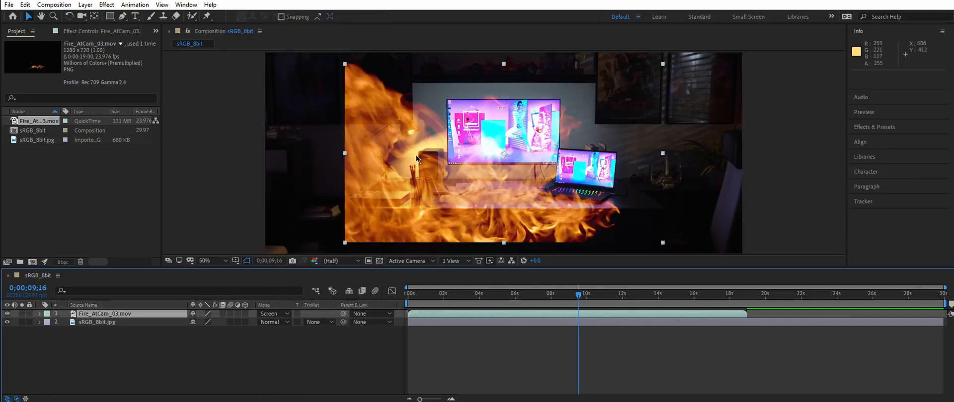
scroll(419, 167, "up", 2)
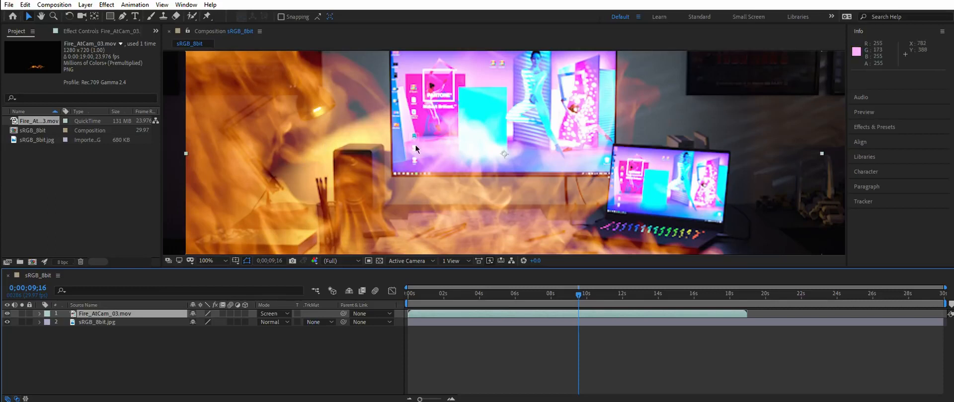
scroll(415, 149, "down", 2)
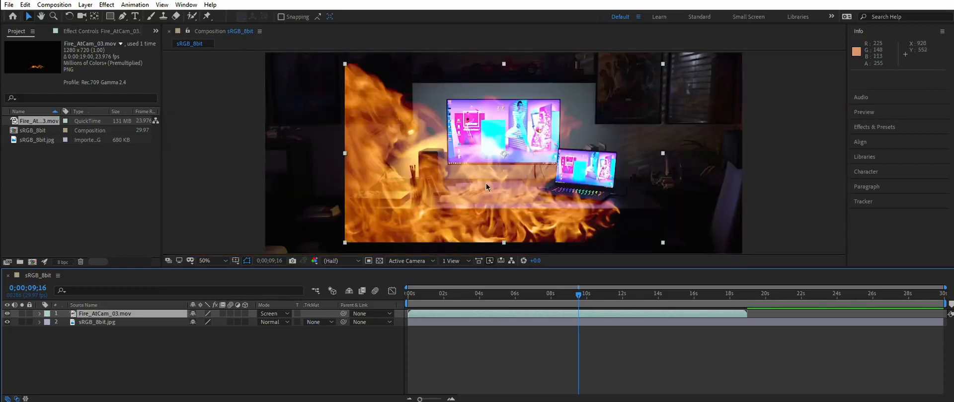
Step: Set the project color depth to 32 bits per channel (float) with a linearized sRGB working space
left_click(62, 261)
left_click(164, 106)
left_click(133, 140)
left_click(125, 138)
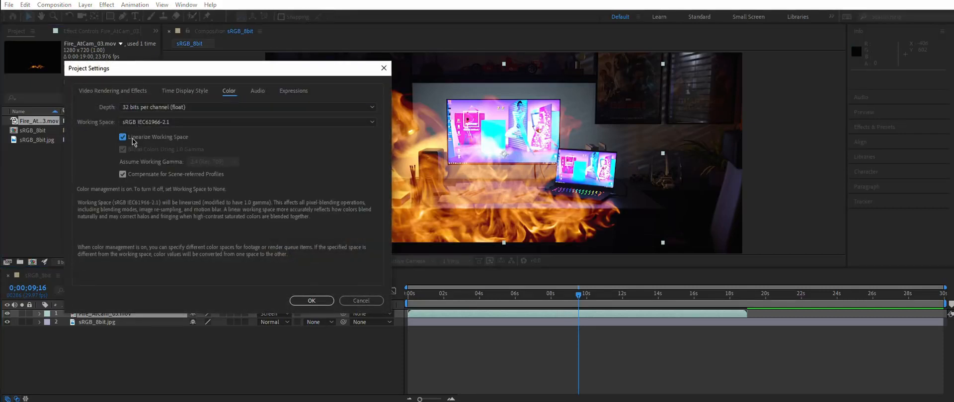
left_click(311, 300)
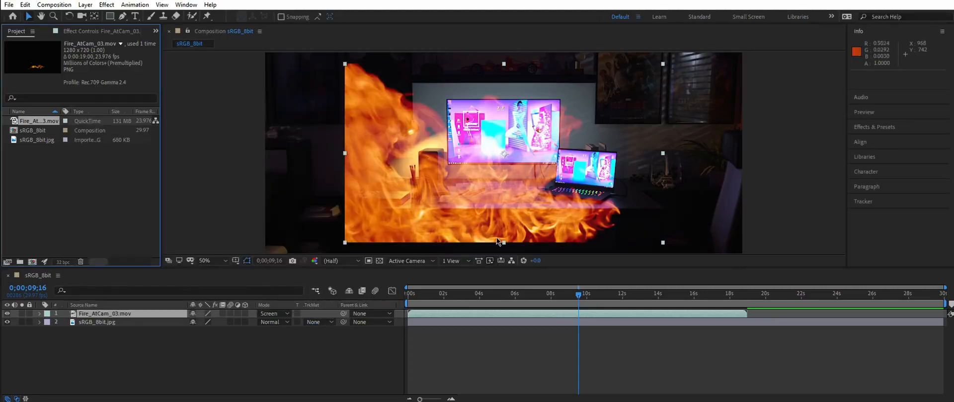
Step: Set the fire layer's blending mode back to Linear Dodge
left_click(283, 313)
left_click(342, 174)
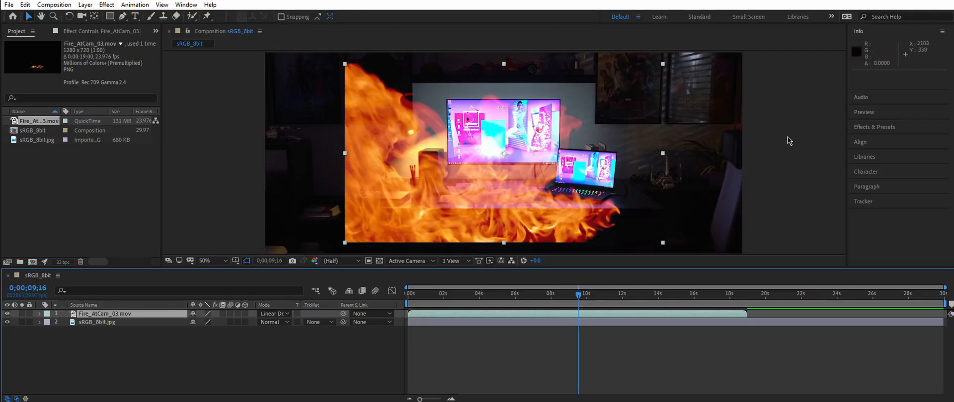
scroll(377, 150, "up", 1)
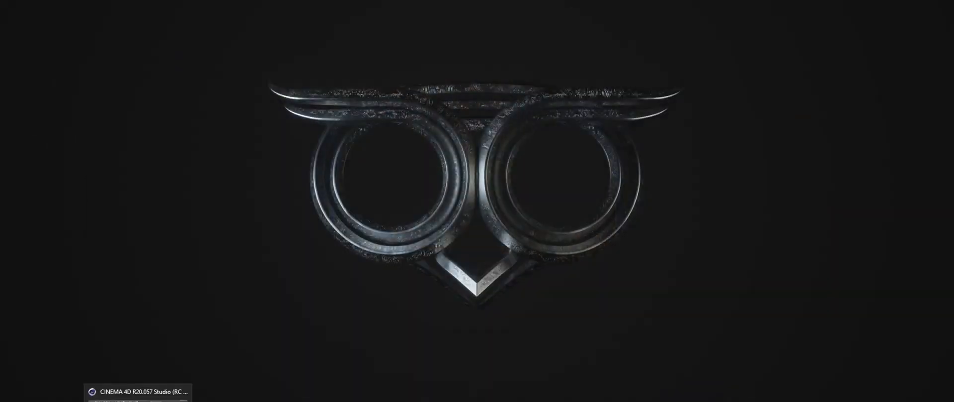
Step: Switch to Cinema 4D and bring up the Render Settings window
left_click(137, 401)
left_click_drag(556, 84, 458, 75)
left_click(457, 77)
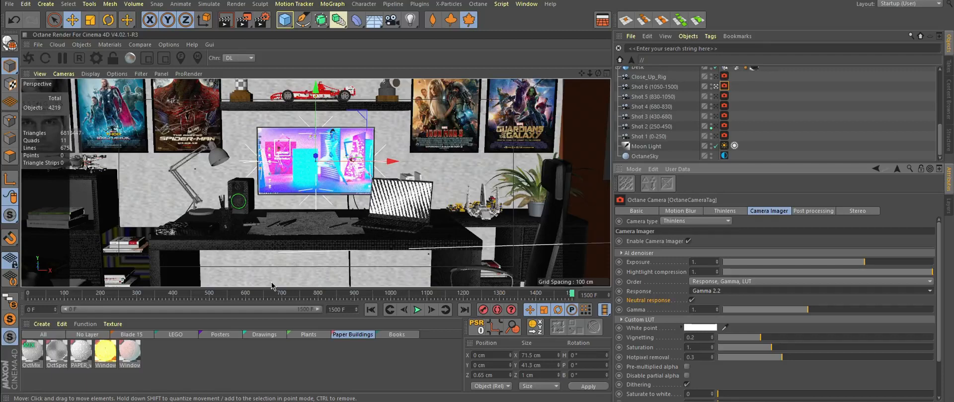
mouse_move(140, 401)
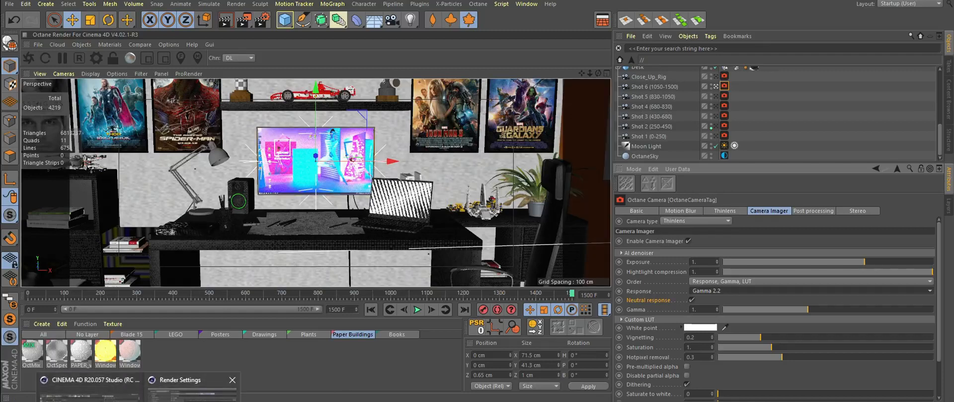
left_click(191, 395)
left_click_drag(348, 78, 343, 77)
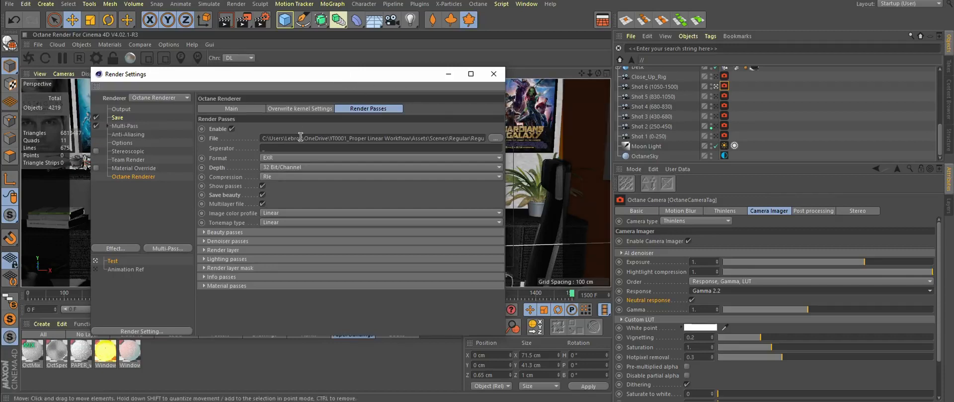
Step: Inspect the Shot 6 camera's Camera Imager response and neutral response settings
left_click(650, 88)
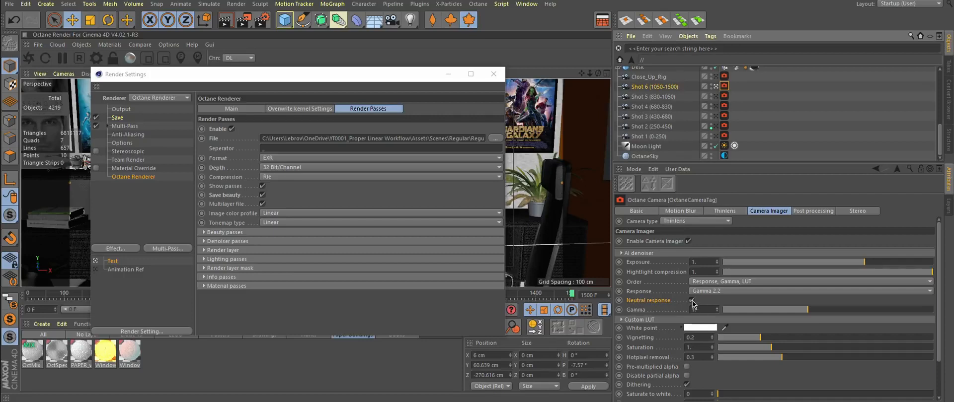
left_click(643, 292)
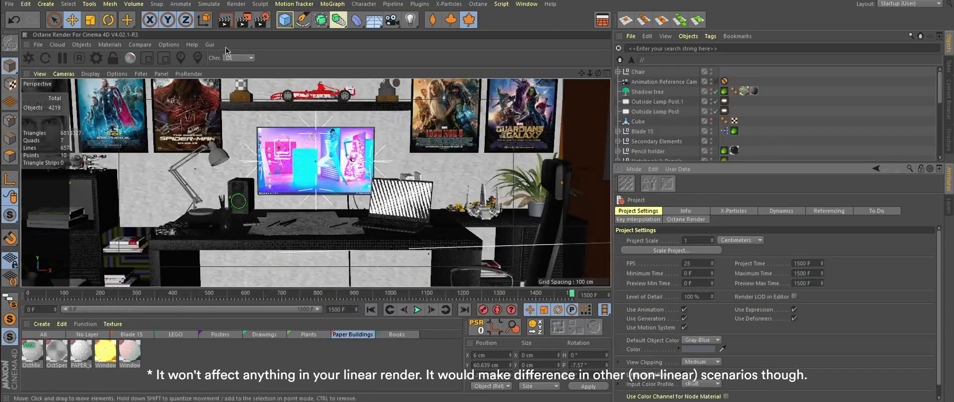
scroll(797, 124, "down", 5)
left_click(724, 87)
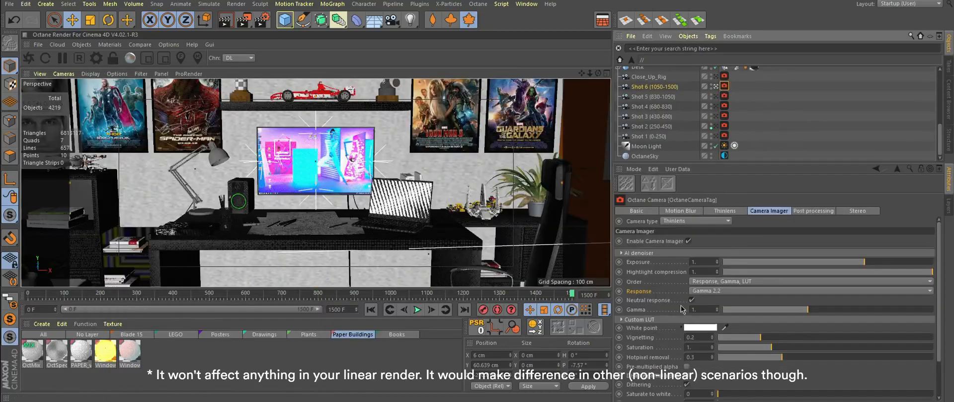
Step: Point the Octane render passes output file to the Regular Multipass folder
left_click(262, 20)
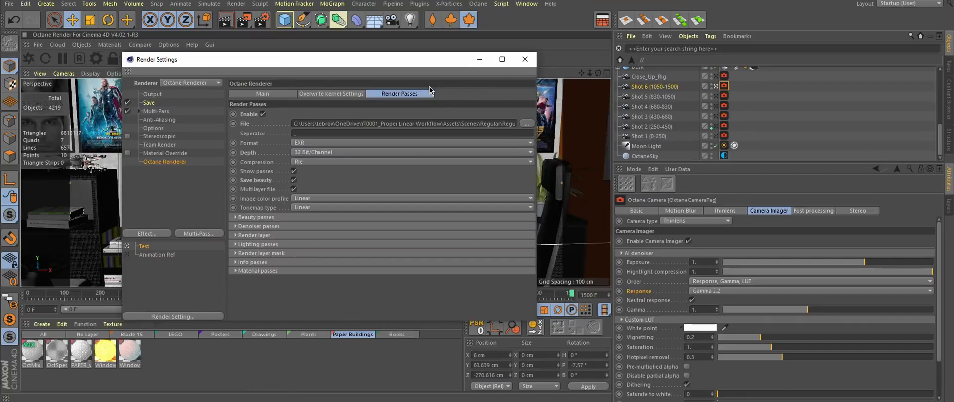
left_click(526, 123)
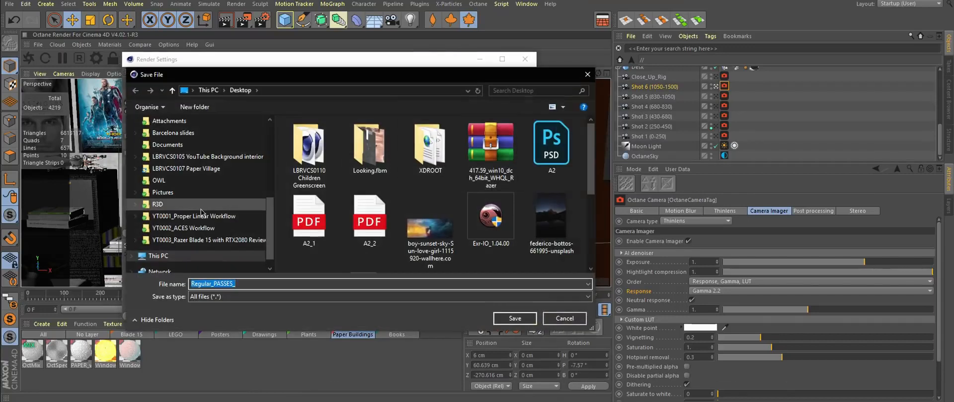
double_click(317, 141)
key("Return")
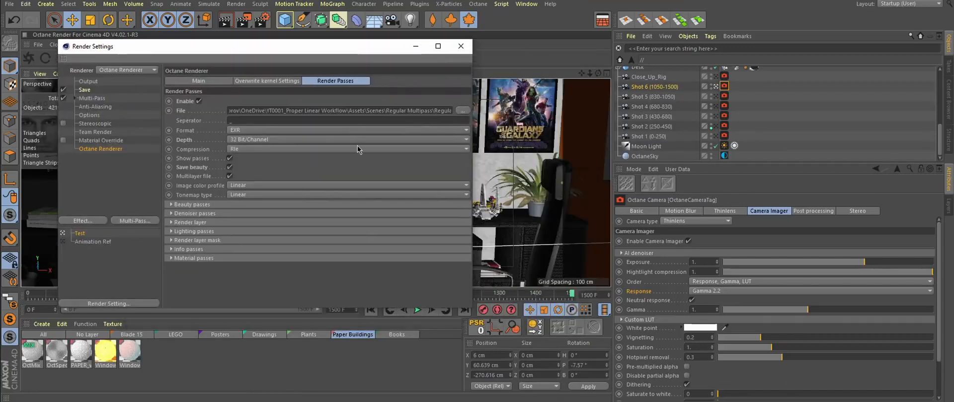
Step: Review the render passes' format, depth, save beauty and multilayer file options
left_click(238, 130)
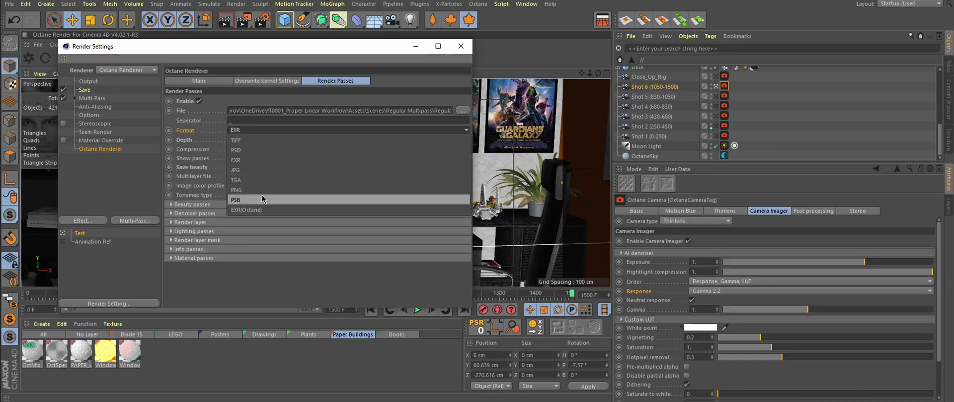
left_click(193, 136)
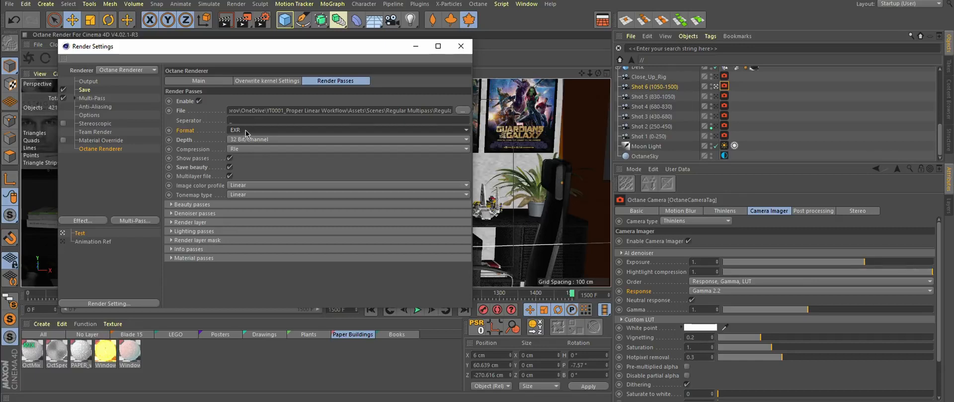
left_click(200, 141)
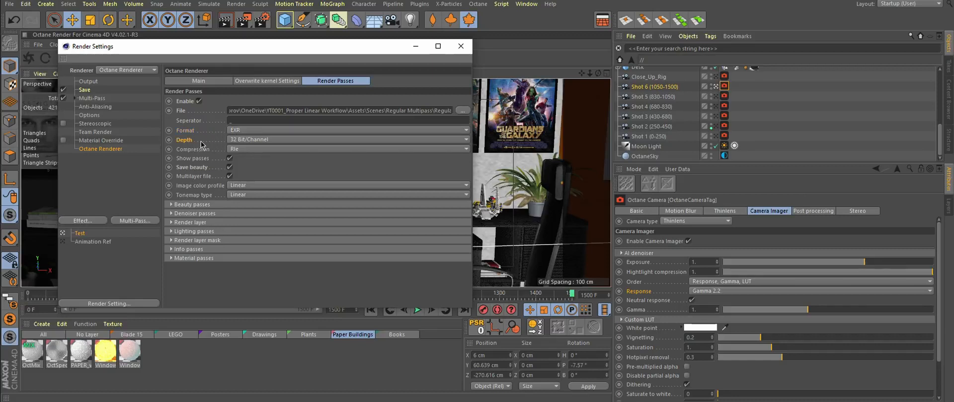
left_click(242, 140)
left_click(252, 163)
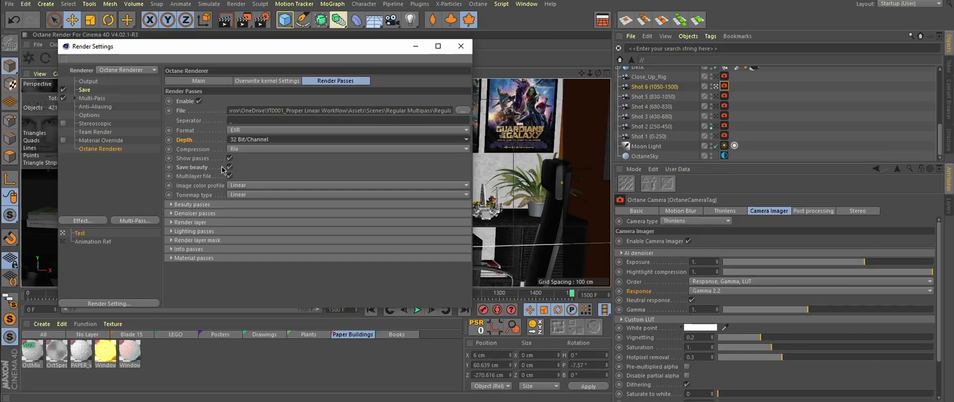
left_click(230, 168)
left_click(229, 176)
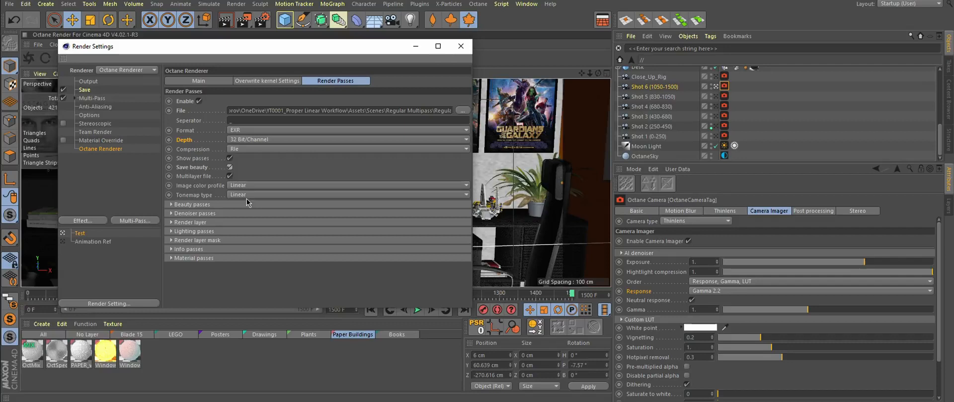
Step: Expand and review the Beauty passes list
left_click(211, 205)
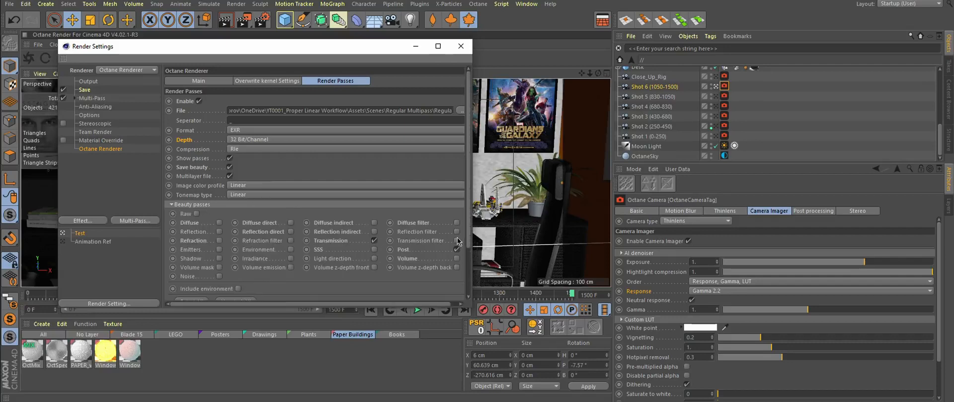
left_click(195, 205)
left_click(192, 215)
left_click(214, 214)
left_click(216, 232)
left_click(216, 232)
left_click(484, 211)
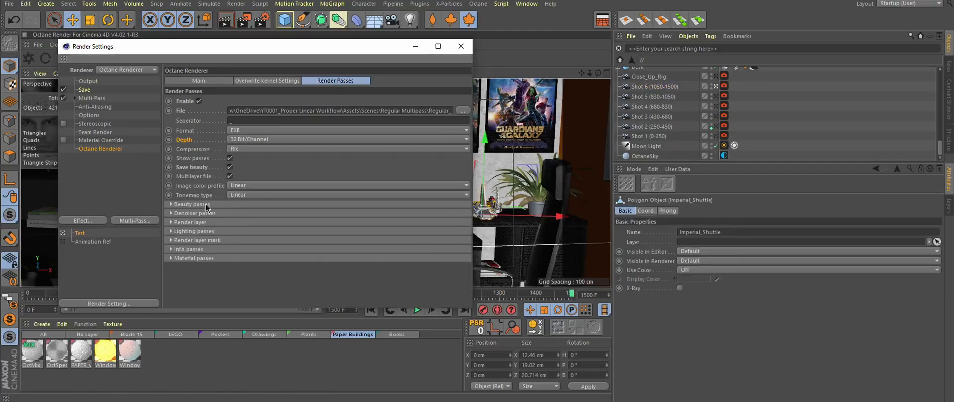
Step: Set the Octane render buffer type to Float (linear)
left_click(199, 82)
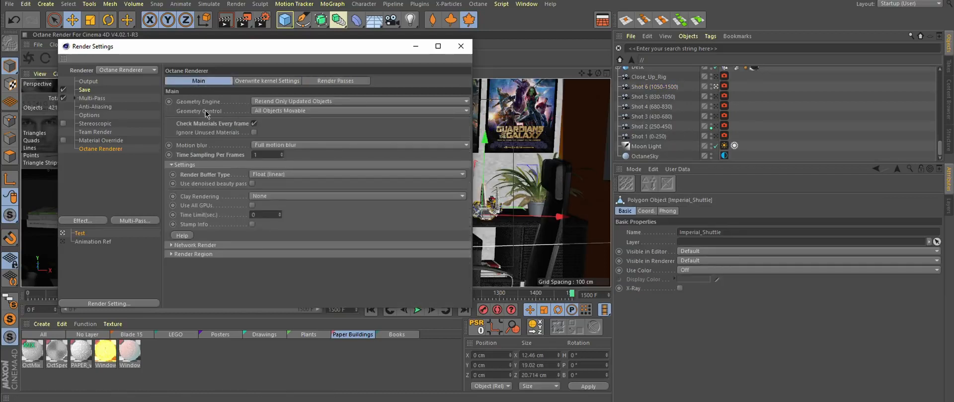
left_click(274, 176)
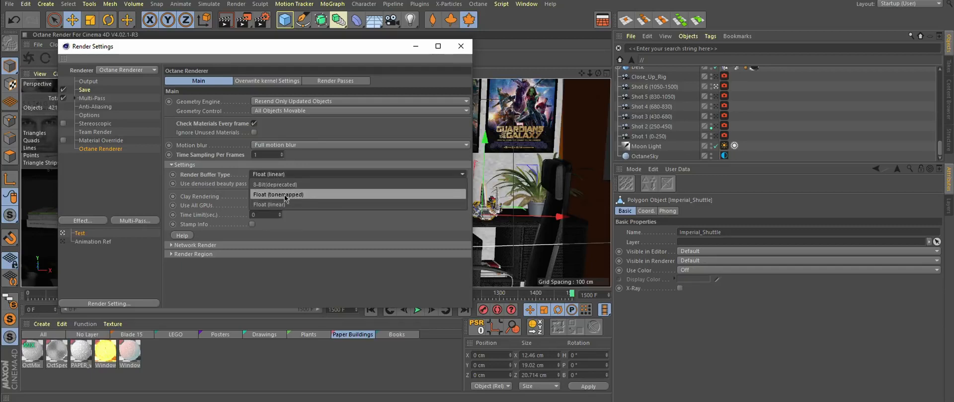
left_click(276, 208)
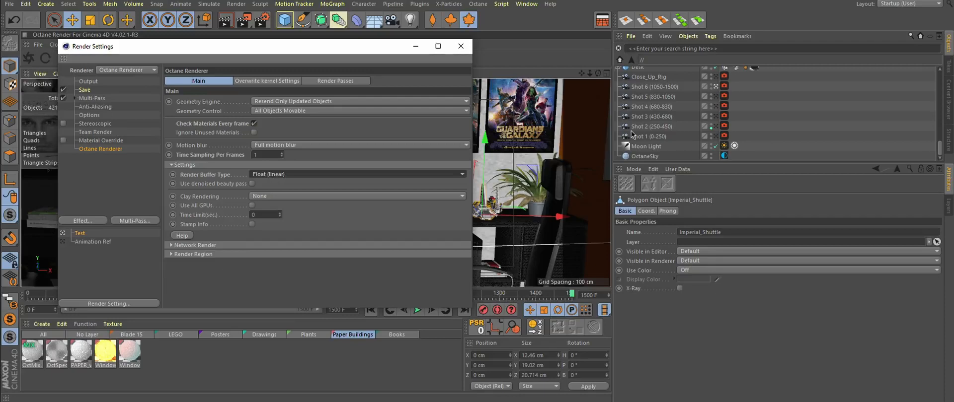
Step: Switch the Save page's regular image format to JPG and back to PNG, then return to Octane Renderer settings
left_click(723, 86)
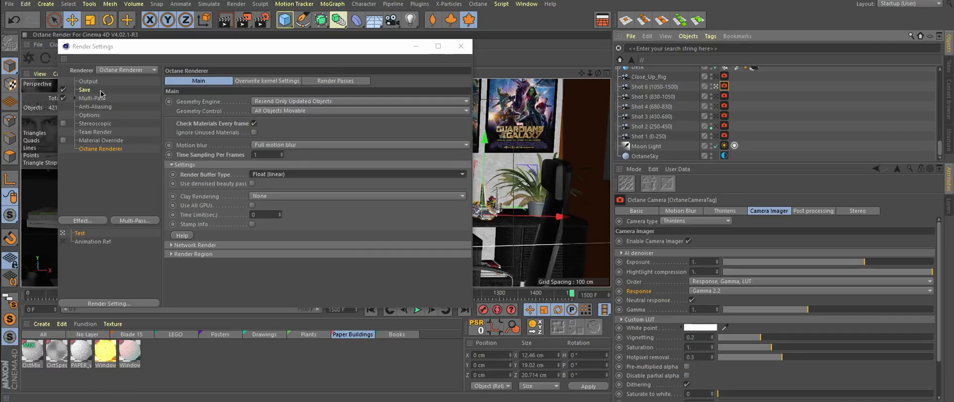
left_click(94, 90)
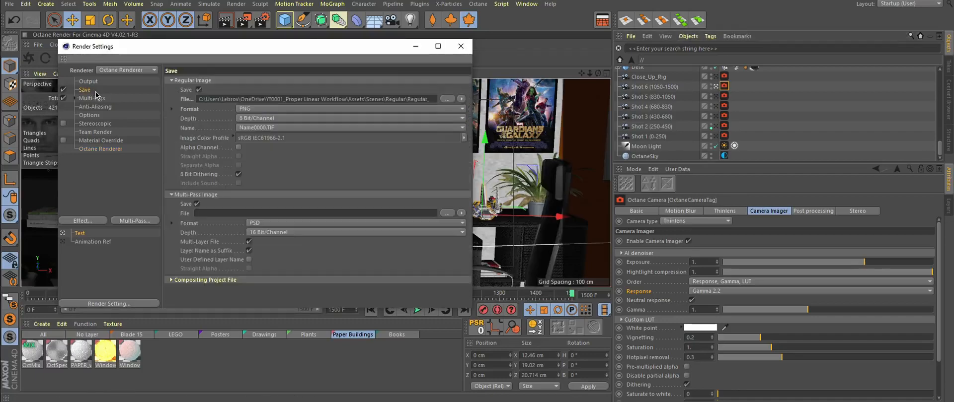
left_click(249, 110)
left_click(261, 178)
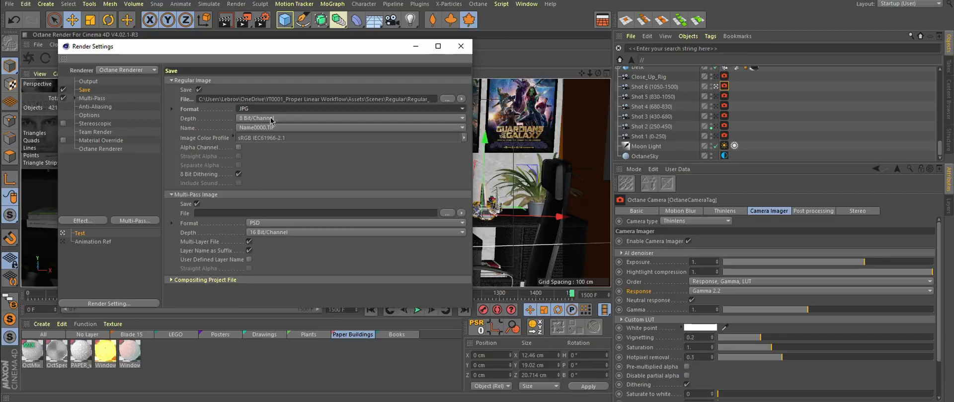
left_click(255, 111)
left_click(263, 169)
left_click(101, 150)
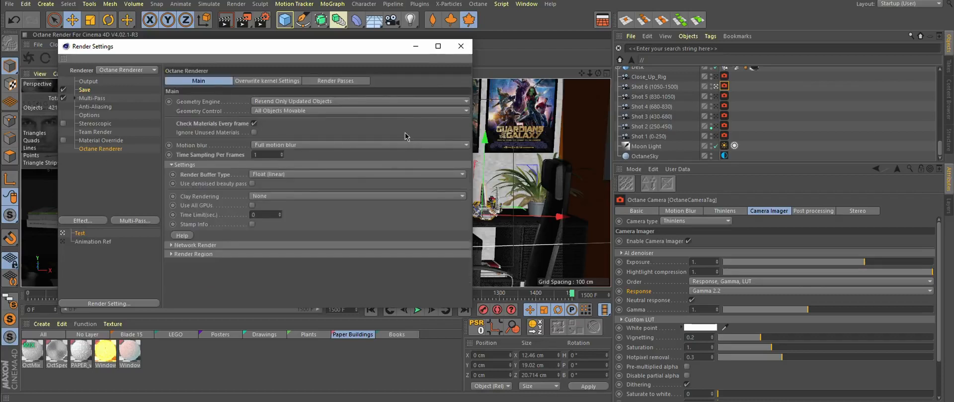
Step: Review the Octane render passes settings and the last render in the Picture Viewer
left_click(341, 81)
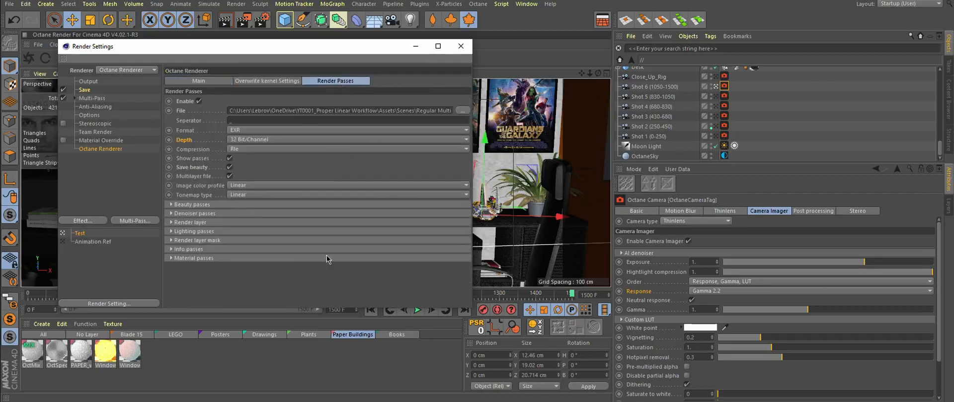
left_click(415, 46)
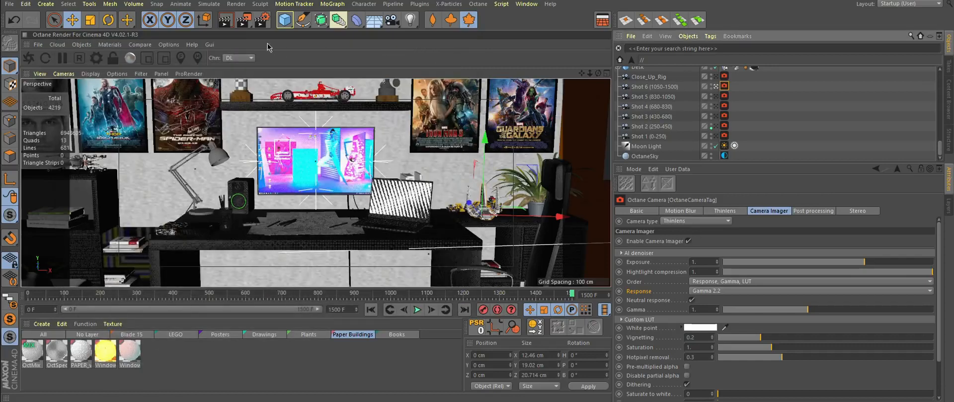
left_click(244, 20)
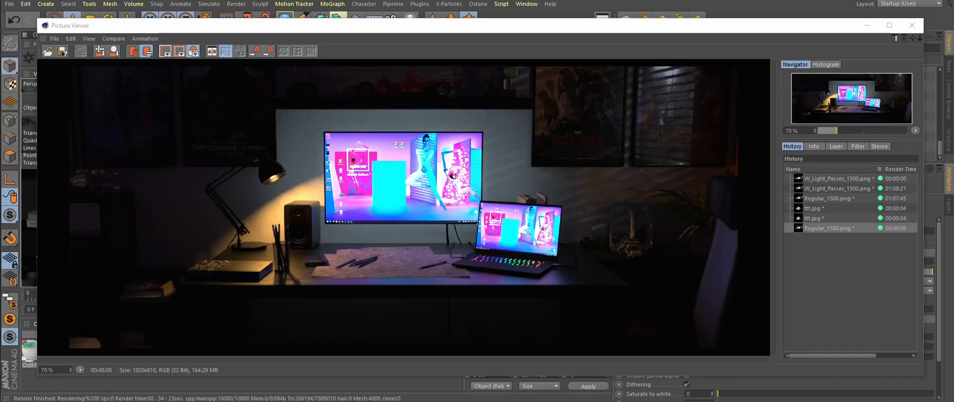
left_click(912, 26)
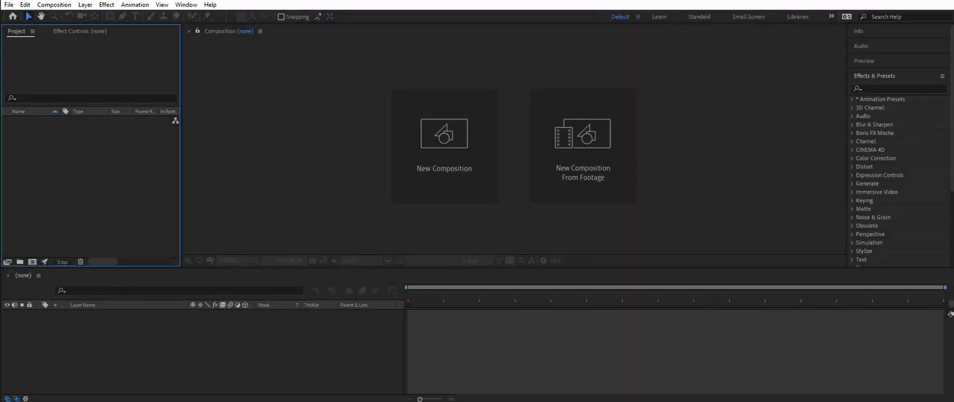
Step: Switch to After Effects and import Regular_PASSES_1500.exr, creating a composition from it
key("alt+Tab")
double_click(487, 145)
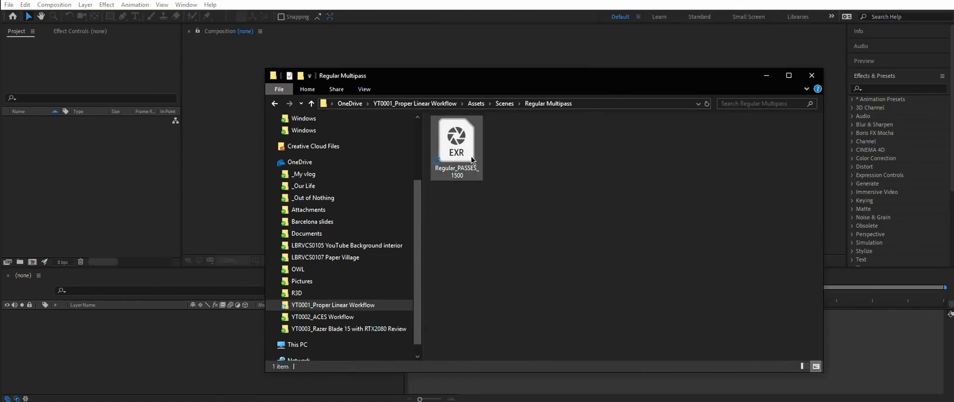
left_click_drag(456, 141, 51, 136)
left_click_drag(466, 156, 468, 159)
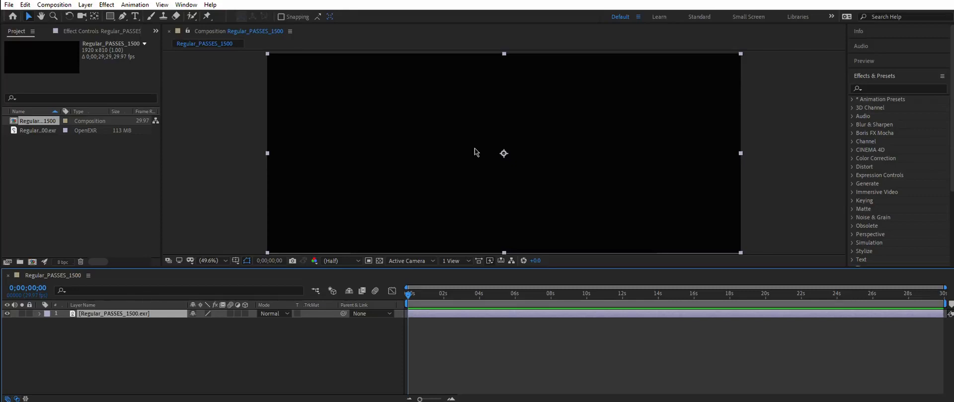
Step: Search the effects for EXtractoR and apply it to the EXR layer
left_click(787, 184)
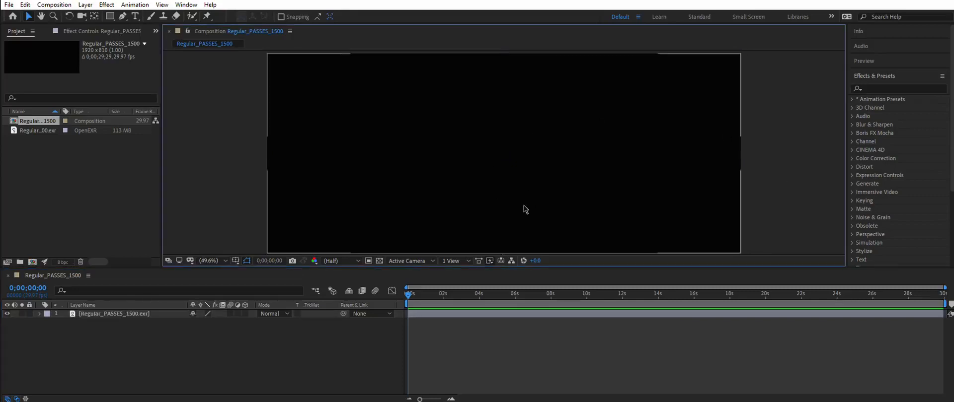
left_click(131, 316)
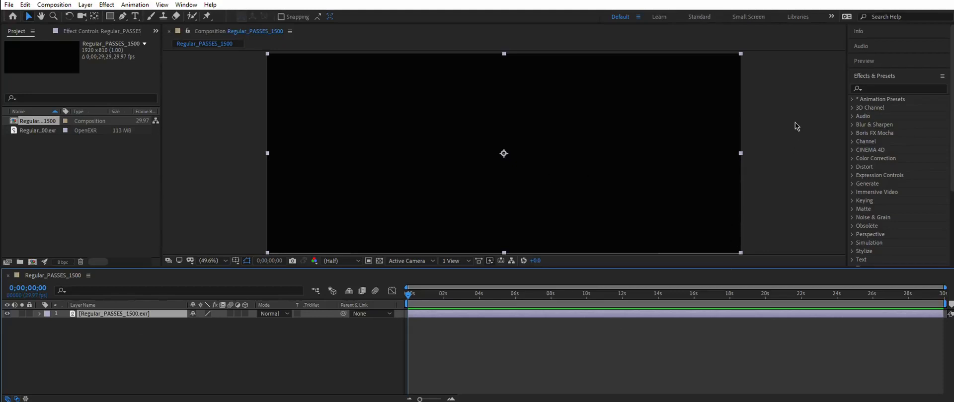
left_click(879, 88)
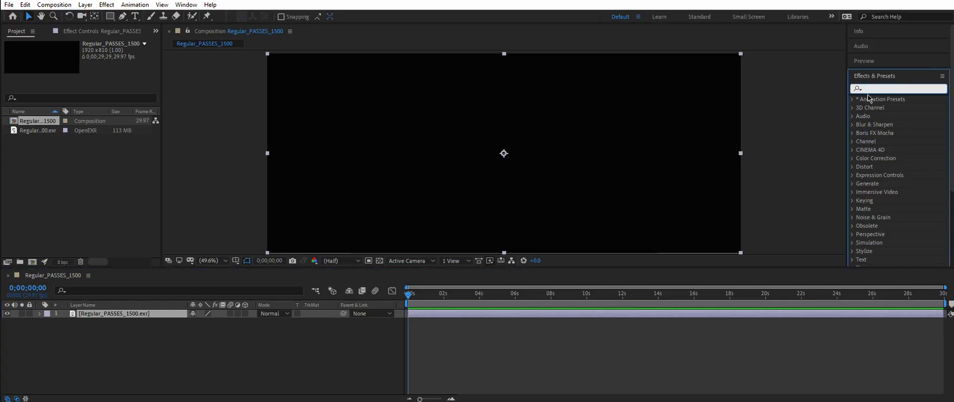
type("EX")
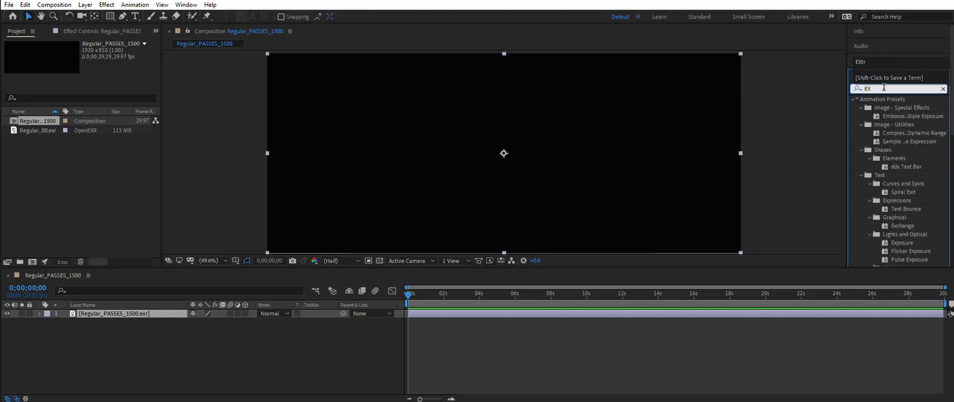
type("tra")
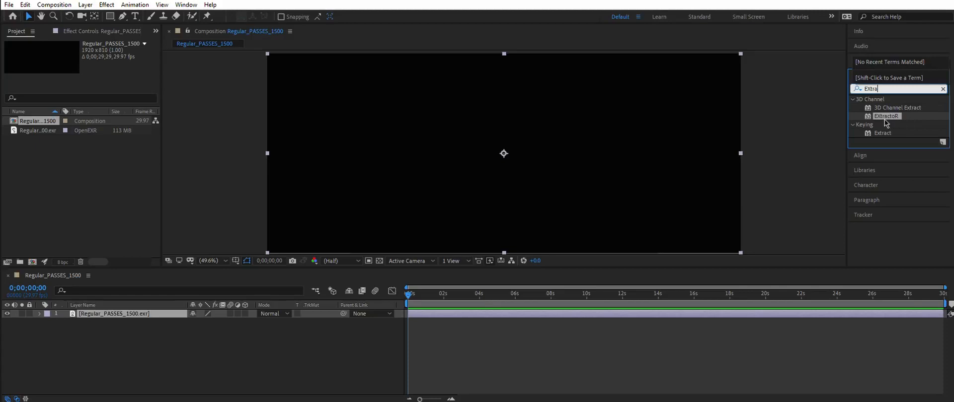
left_click_drag(885, 120, 115, 318)
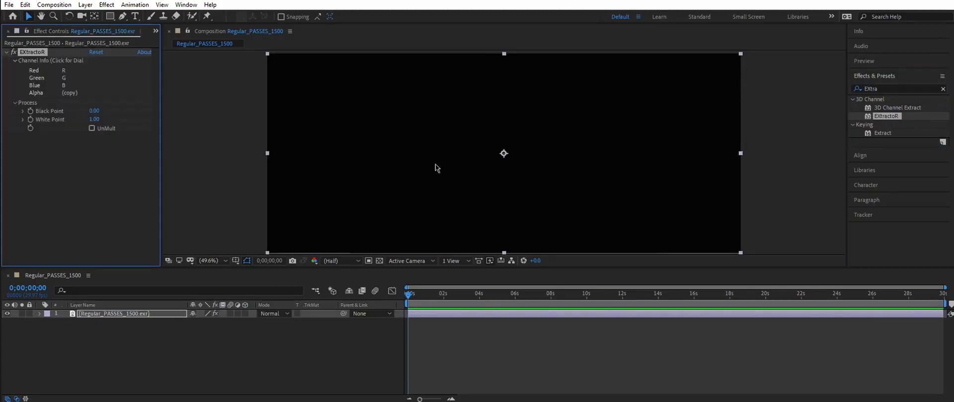
Step: Set EXtractoR's channels to the Denoised beauty layer
left_click(47, 86)
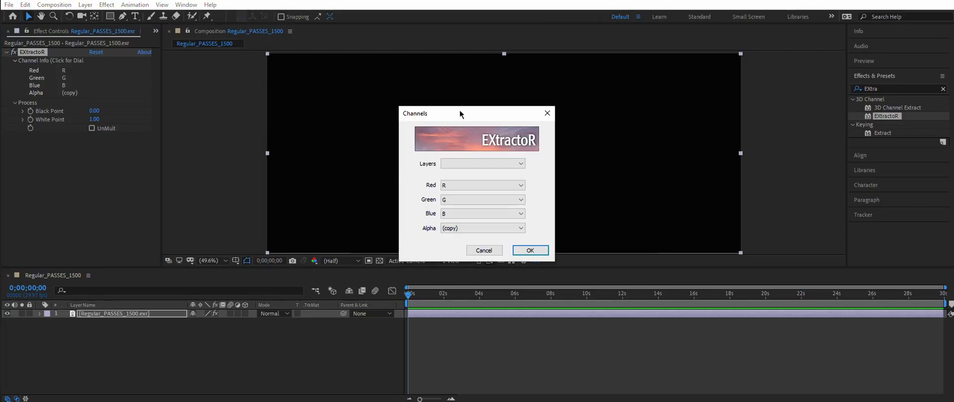
left_click_drag(459, 109, 264, 82)
left_click(309, 135)
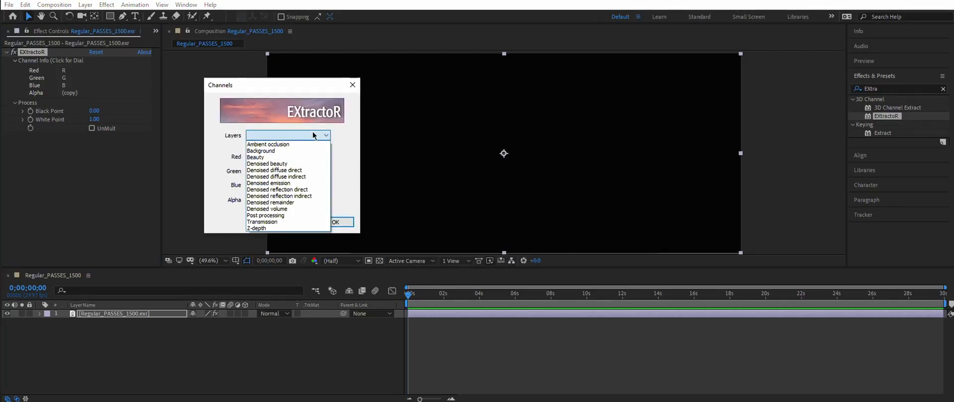
left_click(287, 163)
left_click(342, 222)
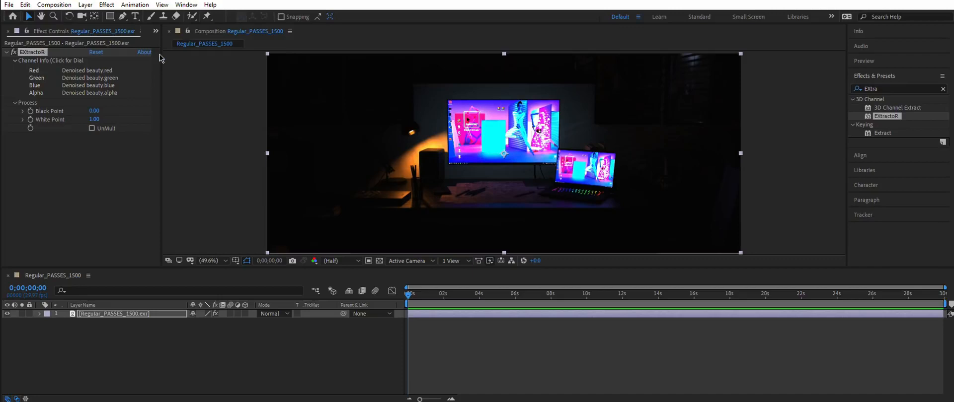
Step: Set the project depth to 32 bits per channel (float), working space sRGB IEC61966-2.1, and linearize the working space
left_click_drag(161, 55, 231, 55)
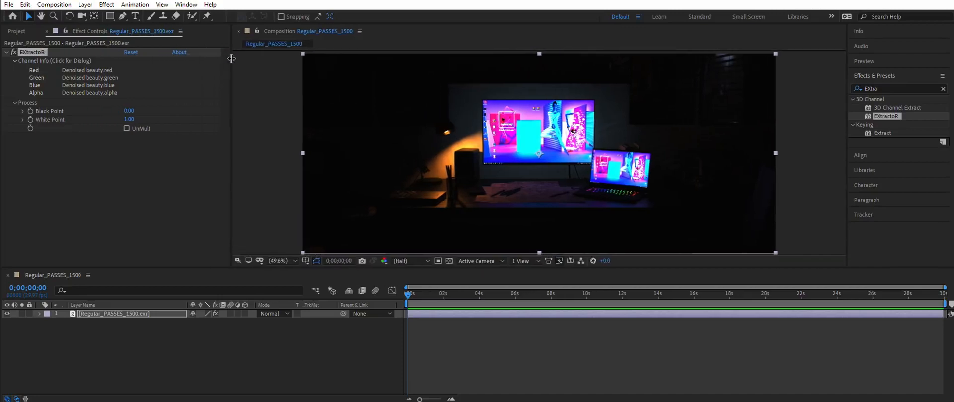
left_click(16, 33)
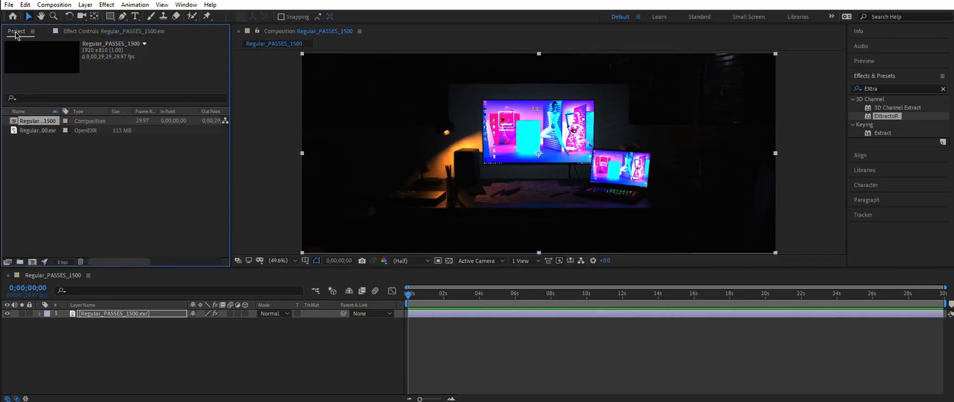
left_click(63, 266)
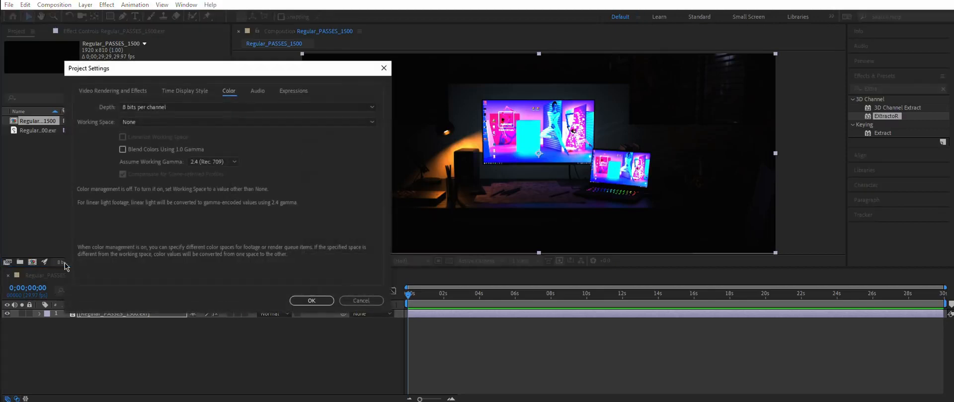
left_click(122, 109)
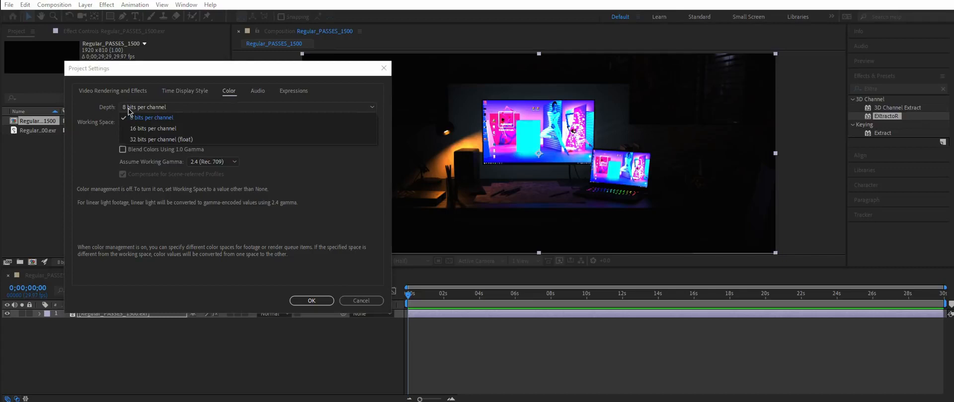
left_click(133, 141)
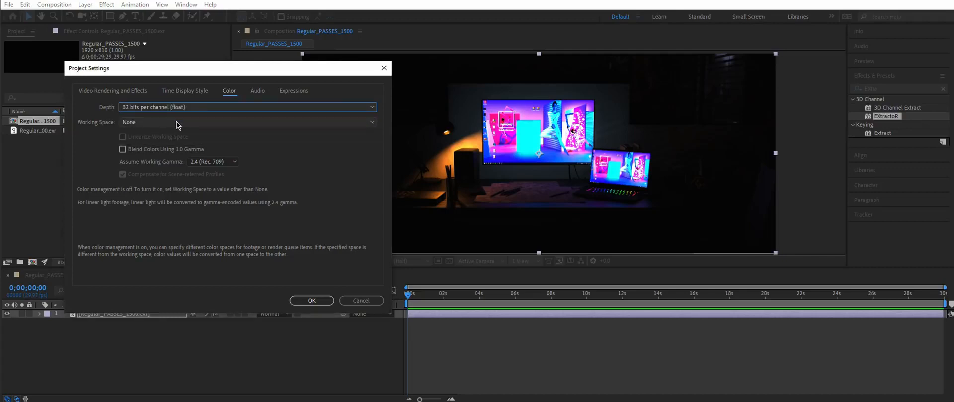
left_click(150, 124)
left_click(149, 233)
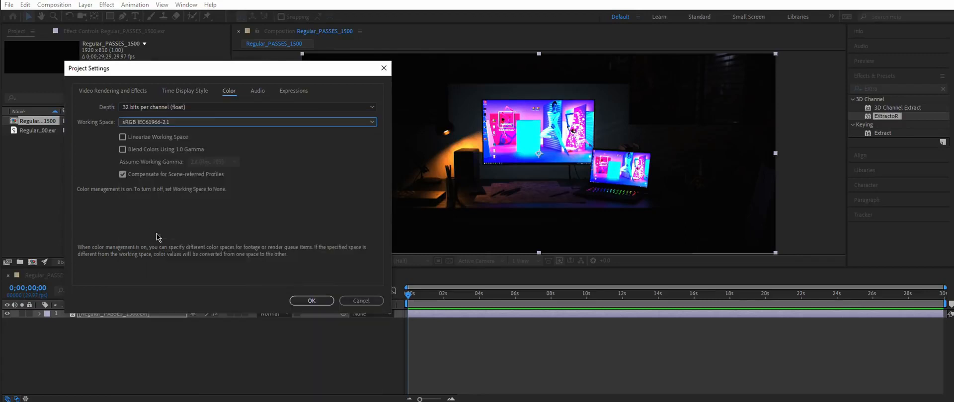
left_click(144, 138)
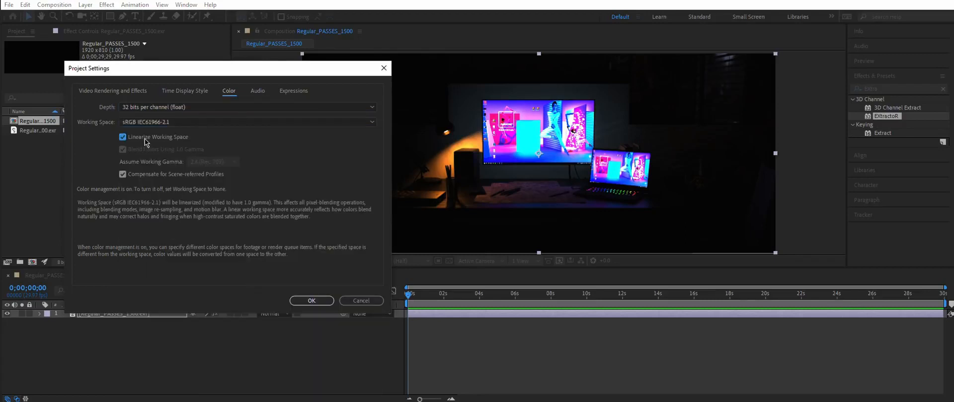
left_click(311, 300)
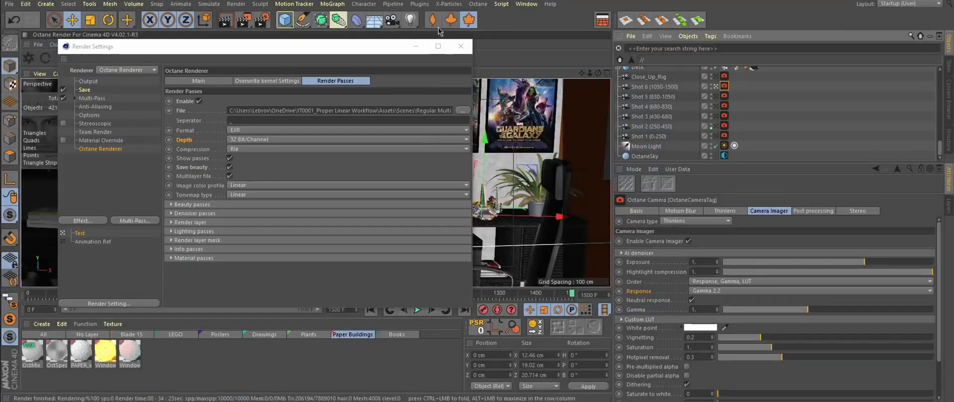
Step: Open the Cinema 4D Picture Viewer to compare the render with the composite
left_click(526, 4)
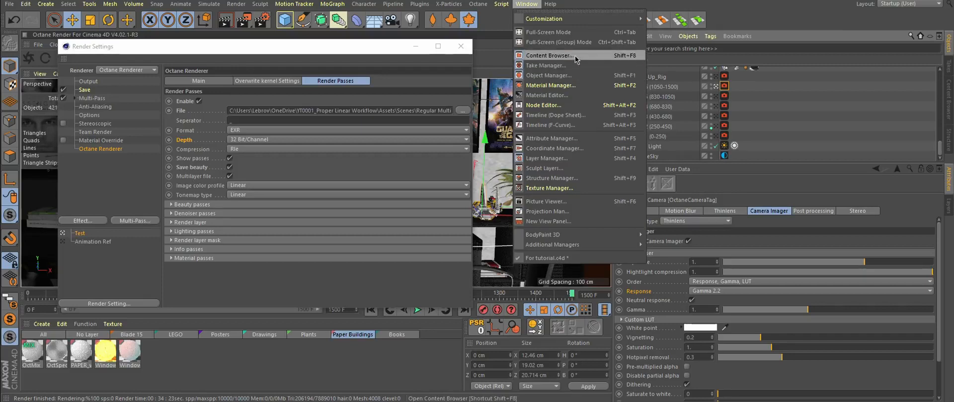
left_click(572, 205)
left_click_drag(547, 96, 517, 21)
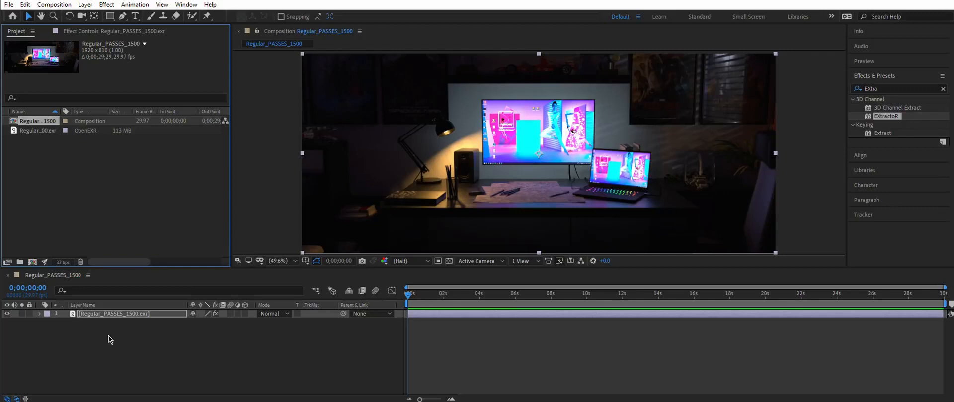
Step: Rename the EXR layer to Beauty Reference
right_click(103, 315)
left_click(139, 367)
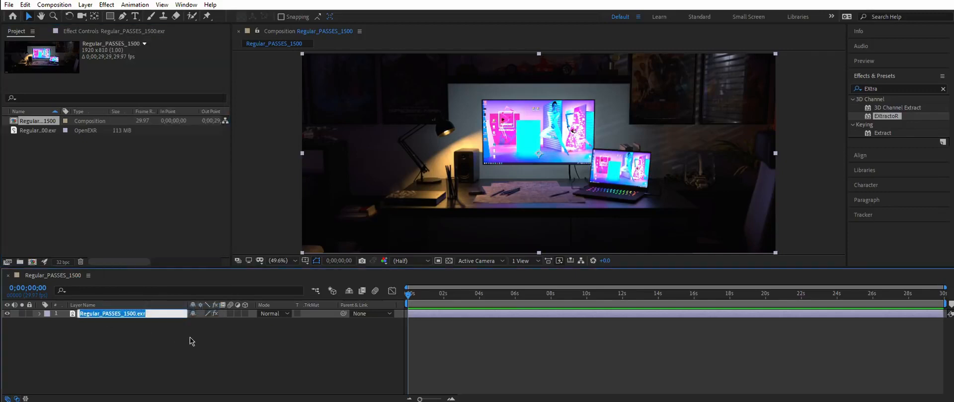
type("Beauty Reference")
key("Return")
Step: Duplicate the layer, set its EXtractoR layer to Denoised diffuse direct and rename it Diffuse Direct
key("ctrl+d")
left_click(76, 33)
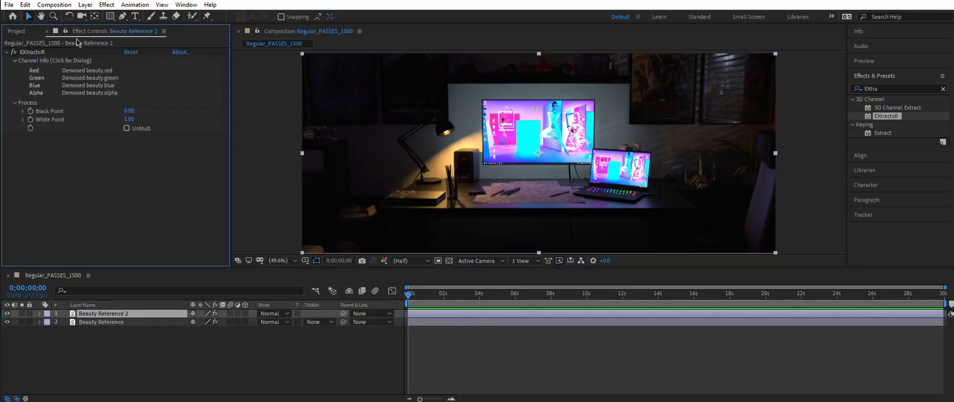
left_click(81, 79)
left_click_drag(484, 112, 413, 81)
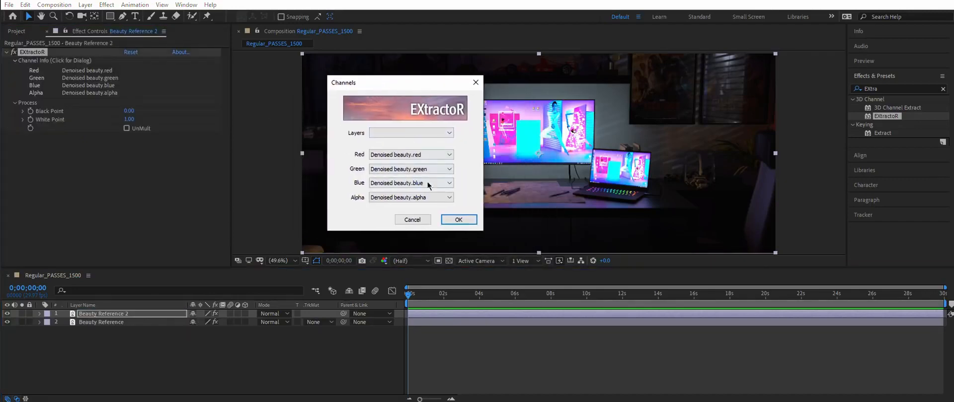
left_click(399, 133)
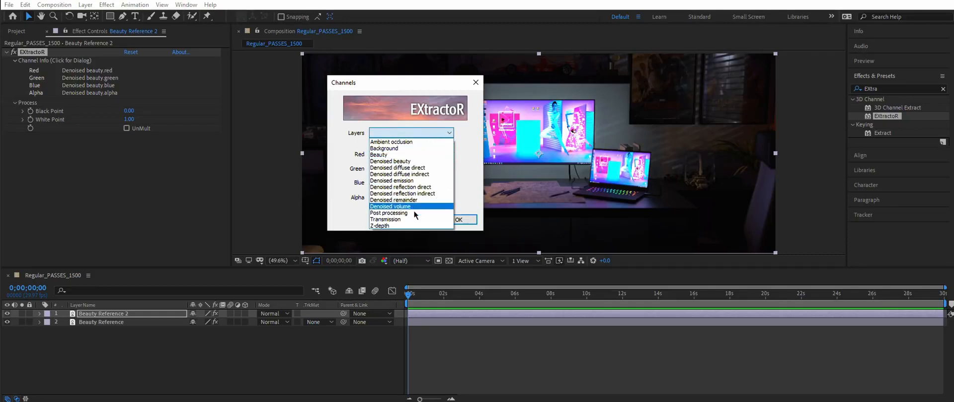
left_click(417, 169)
left_click(463, 220)
right_click(131, 312)
left_click(149, 366)
type("Diffuse Dire")
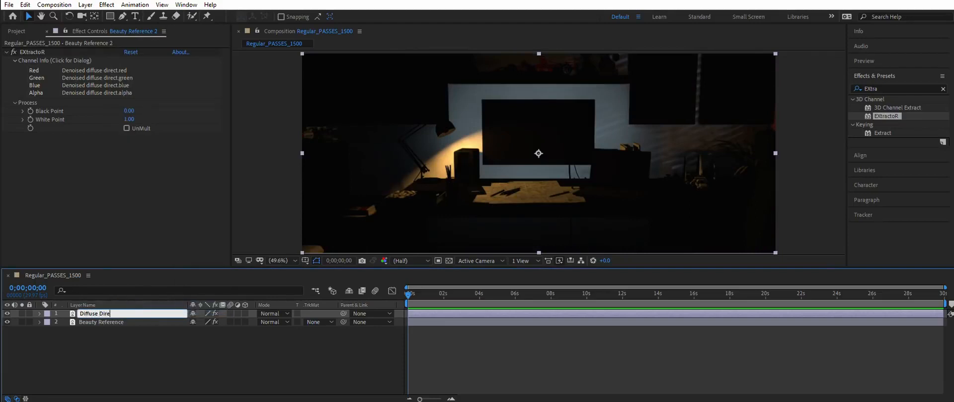
type("ct")
key("Return")
Step: Duplicate the layer, set its EXtractoR layer to Denoised diffuse indirect and rename it Diffuse Indirect
key("ctrl+d")
left_click(114, 70)
left_click(463, 220)
key("Return")
type("Diffuse I")
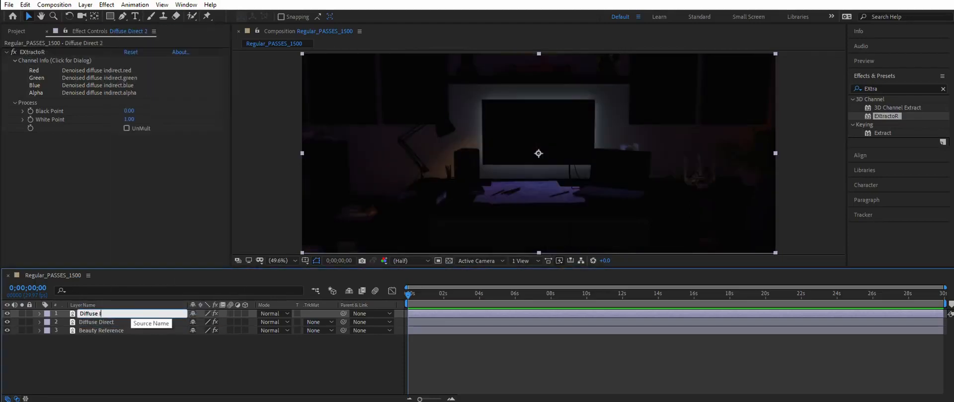
type("ndirect")
key("Return")
Step: Duplicate the layer, set its EXtractoR layer to Denoised emission and rename it Denoised Emission
key("ctrl+d")
left_click(99, 71)
left_click(476, 213)
key("Return")
type("Denoised Emission")
key("Return")
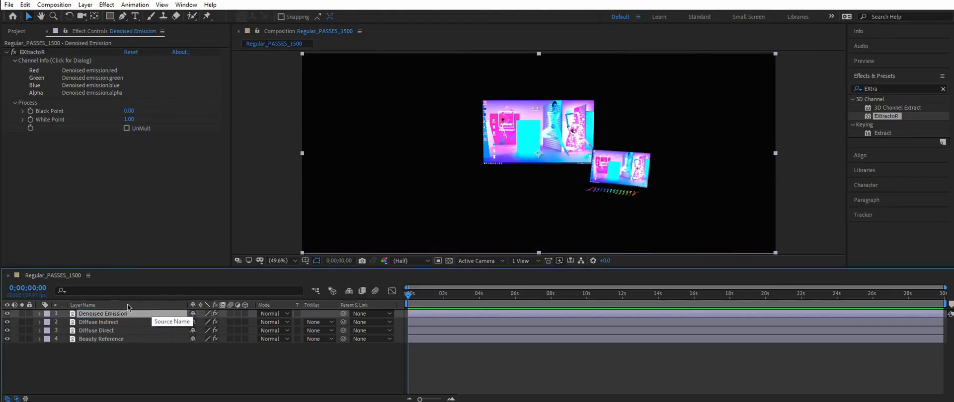
Step: Duplicate the layer, set its EXtractoR layer to Denoised reflection direct and rename it Reflections Direct
key("ctrl+d")
left_click(100, 71)
left_click(477, 164)
left_click(489, 219)
left_click(502, 250)
right_click(145, 313)
left_click(154, 309)
type("Reflections Direc")
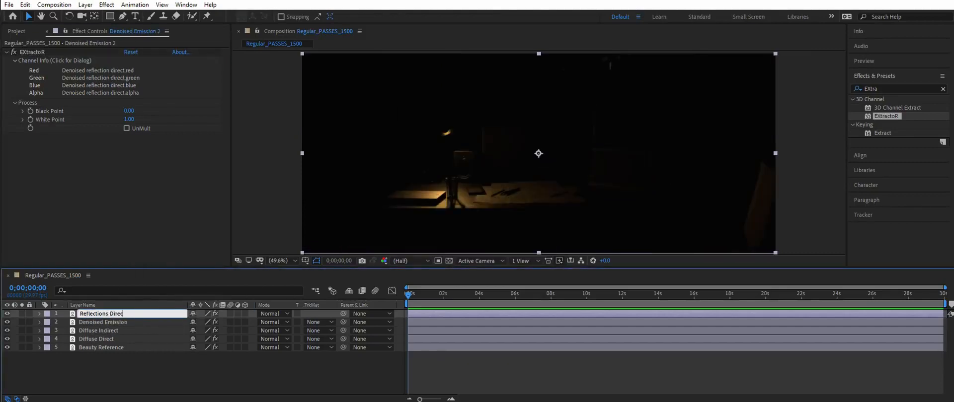
type("t")
key("Return")
Step: Duplicate the layer, set its EXtractoR layer to Denoised reflection indirect and rename it Reflections Indirect
key("ctrl+d")
left_click(99, 71)
left_click(493, 163)
left_click(508, 225)
left_click(530, 250)
type("Reflections Indirect")
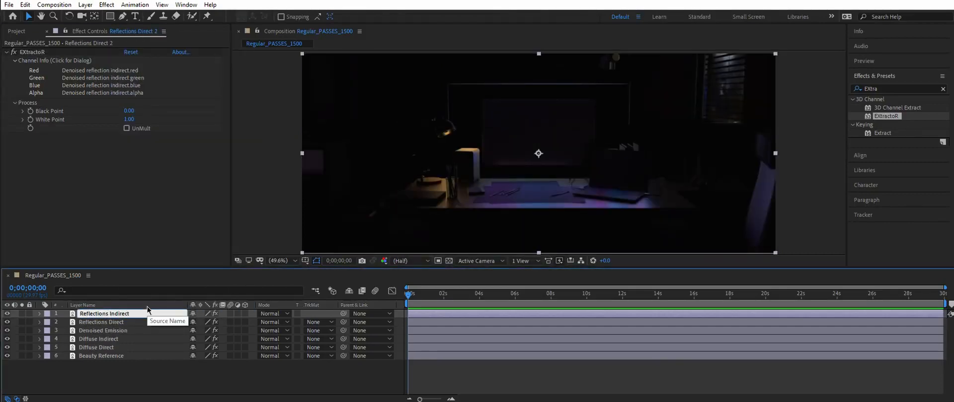
key("Return")
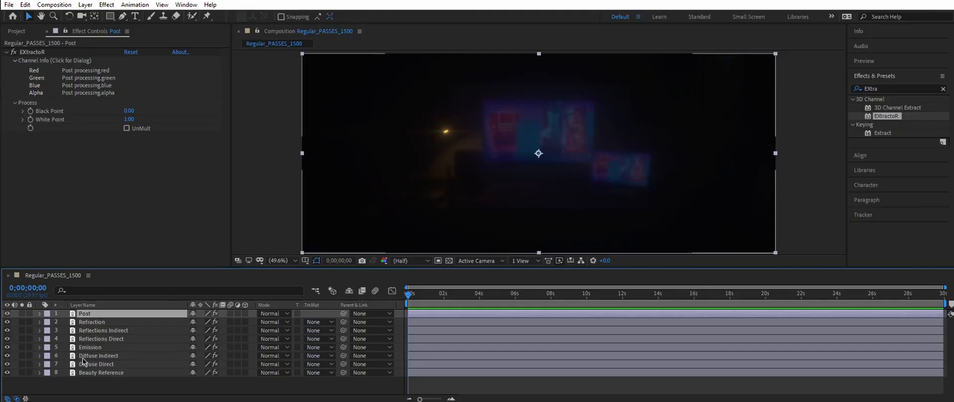
Step: Set the blend mode of the six selected pass layers, Post through Diffuse Indirect, to Linear Dodge
left_click(87, 356, "shift")
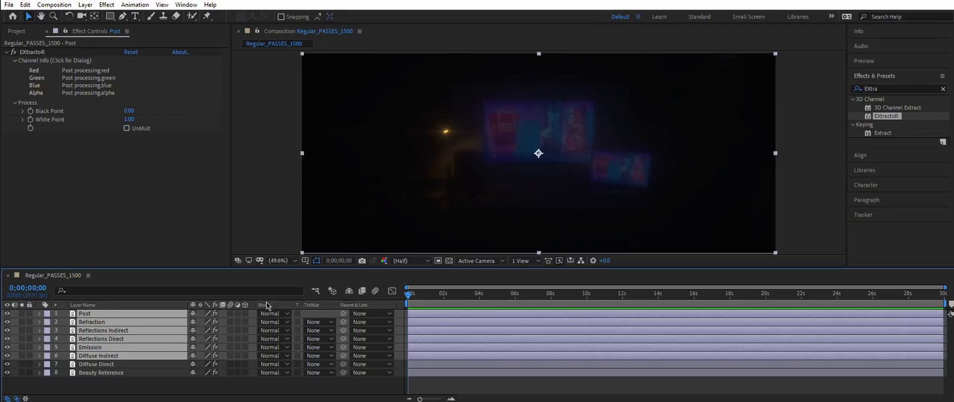
left_click(288, 358)
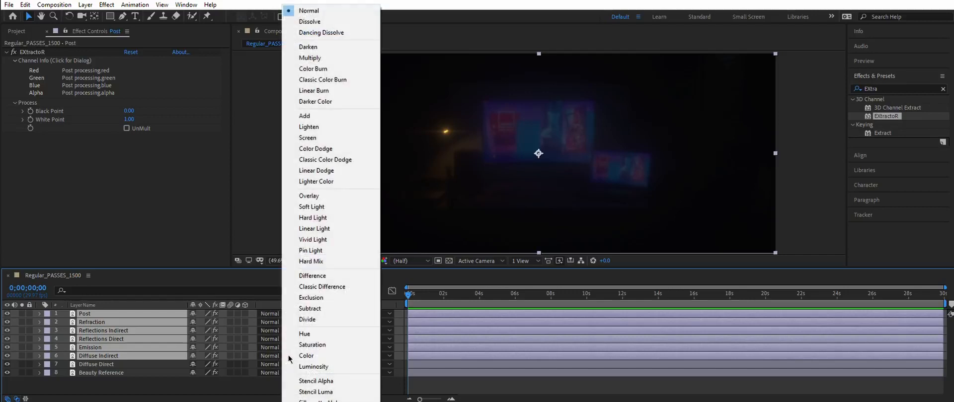
left_click(344, 172)
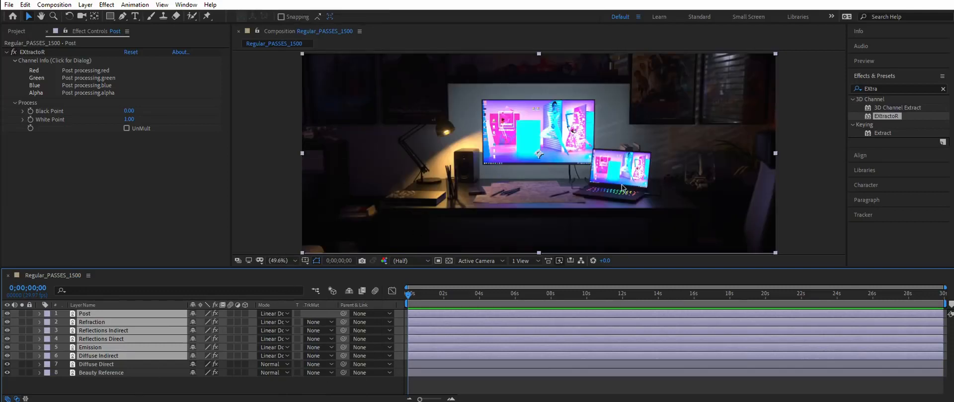
Step: Compare the composite with the Beauty Reference by moving that layer to the top of the stack and back to the bottom
left_click(813, 156)
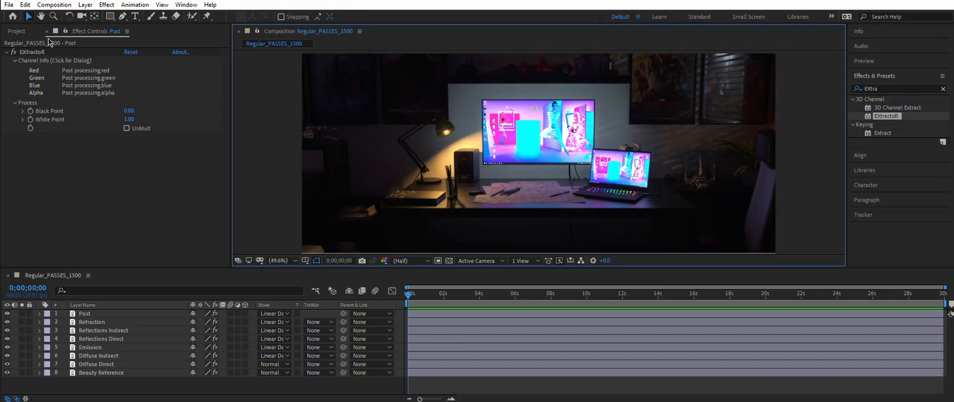
left_click(18, 31)
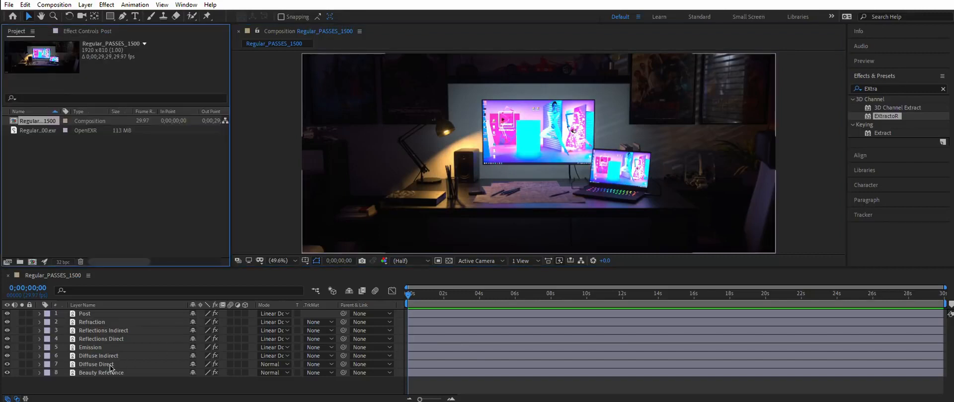
left_click_drag(111, 376, 132, 312)
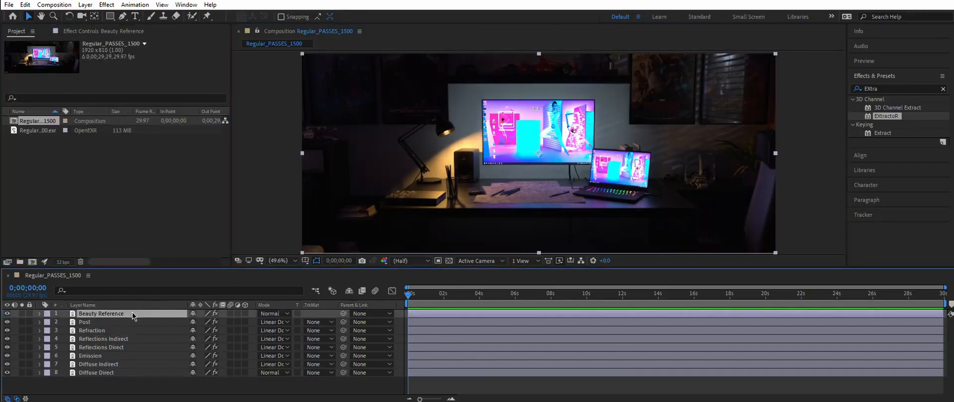
left_click_drag(121, 371, 121, 379)
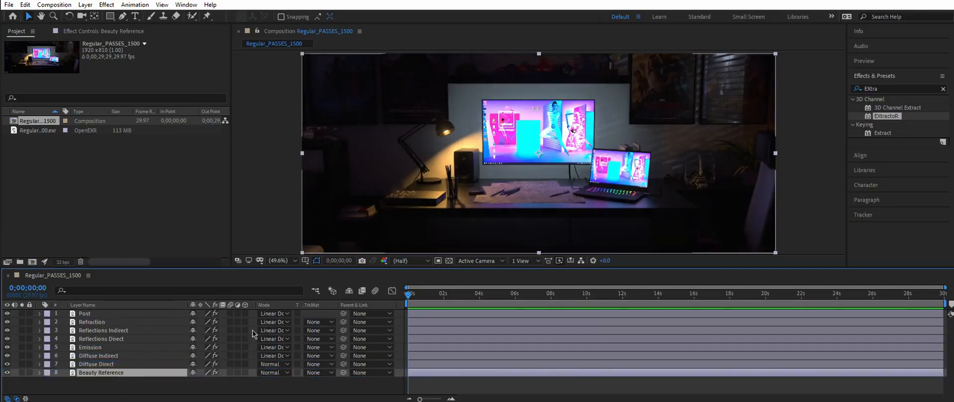
Step: Add an Exposure effect to the Post layer
left_click(86, 315)
left_click(106, 5)
mouse_move(124, 94)
left_click(278, 301)
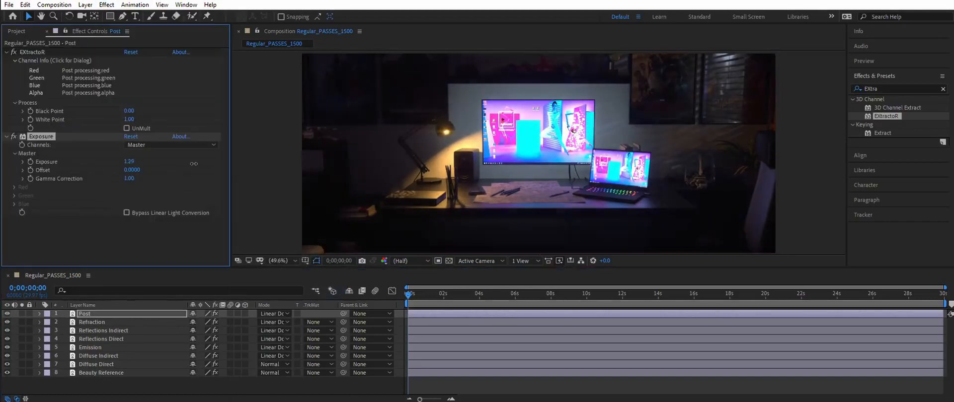
Step: Apply a Hue/Saturation effect to the Reflections Indirect layer and delete it again
left_click(53, 331)
left_click(106, 4)
mouse_move(127, 122)
left_click(338, 247)
left_click_drag(132, 196, 133, 203)
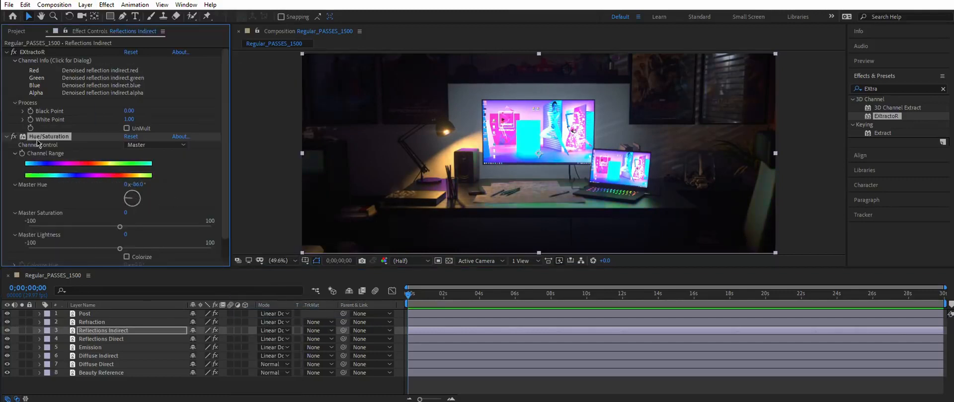
key("Delete")
Step: Add an Exposure effect to the Reflections Indirect layer and set its exposure to 1.05
left_click(107, 5)
left_click(282, 291)
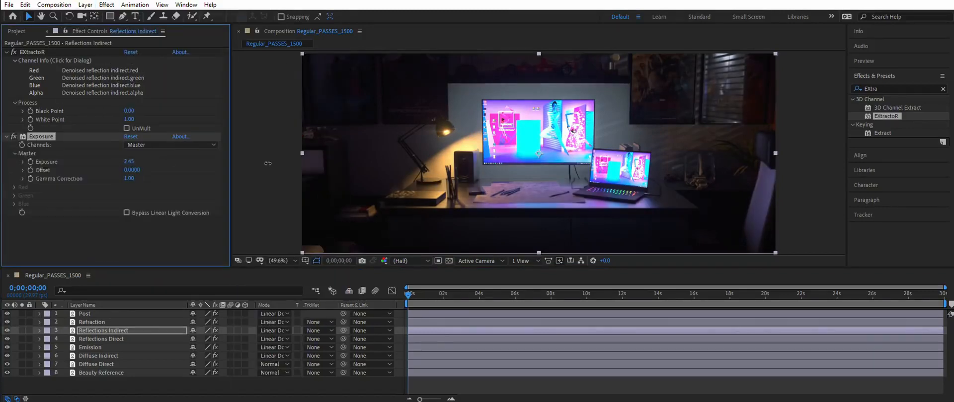
left_click_drag(130, 162, 213, 193)
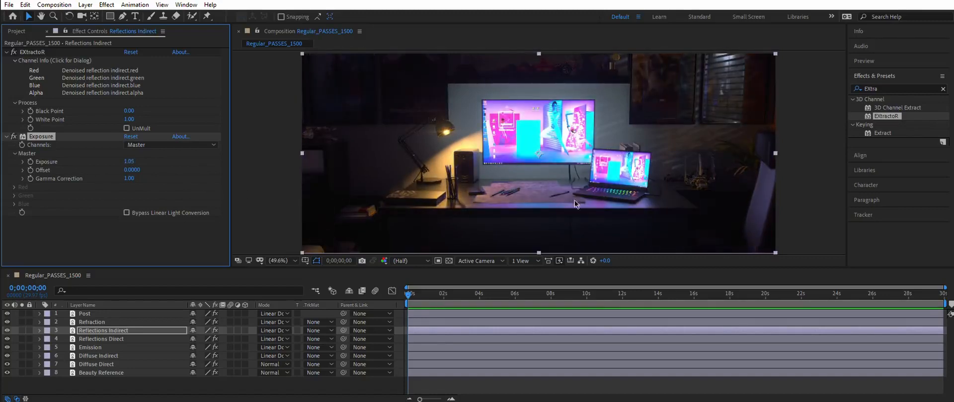
Step: Apply Curves to the Emission layer and pull the curve's top point down to lower its brightness
left_click(100, 339)
left_click(99, 347)
left_click(106, 5)
mouse_move(208, 124)
left_click(259, 268)
left_click_drag(143, 112, 192, 187)
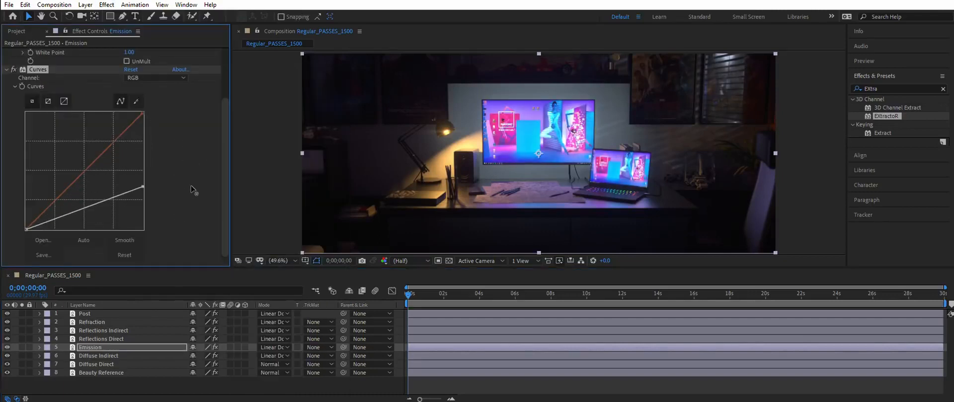
Step: Import the Fire_AtCam_03 footage from the sRGB folder, place it at the top of the composition and fit it to the comp
left_click(216, 386)
left_click(17, 31)
left_click(293, 398)
left_click(415, 104)
double_click(468, 143)
double_click(464, 134)
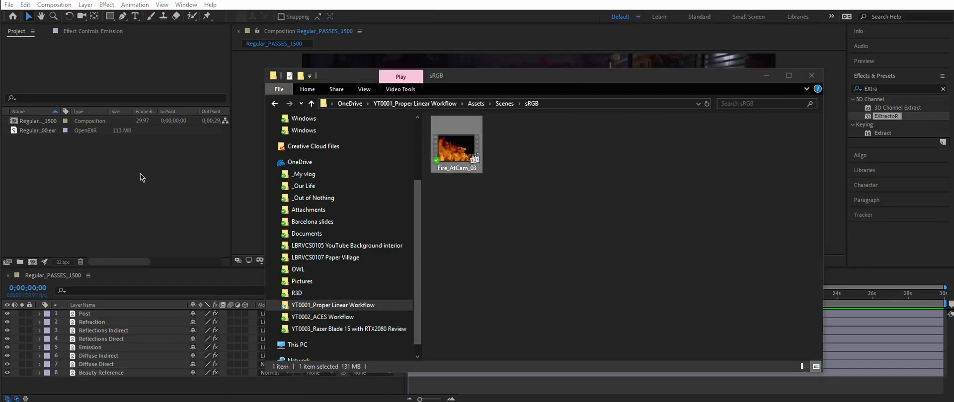
left_click(160, 202)
left_click_drag(38, 122, 125, 311)
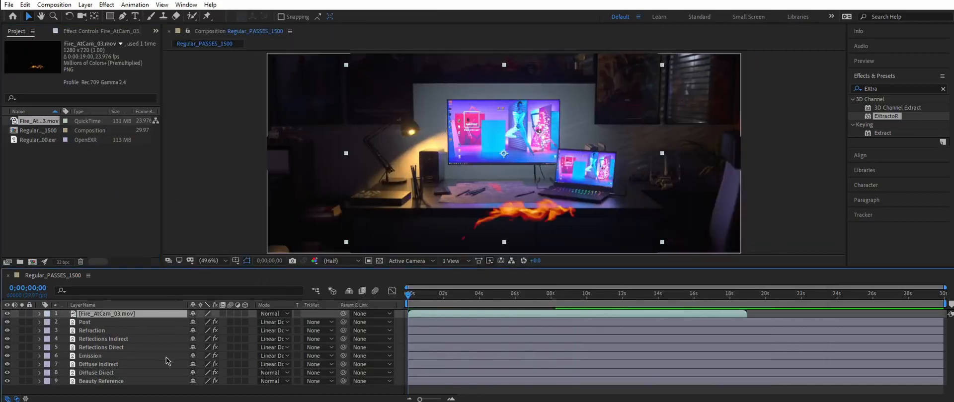
key("ctrl+alt+f")
Step: Set the fire layer's blend mode to Linear Light
left_click_drag(425, 301, 595, 297)
left_click(274, 313)
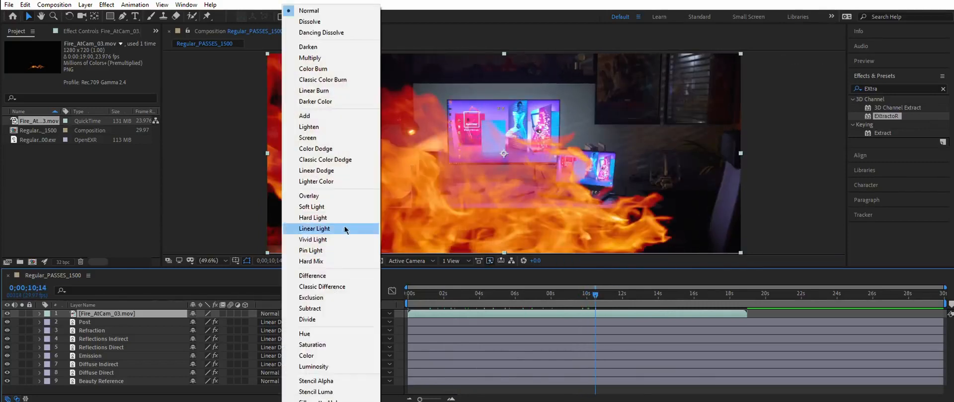
left_click(304, 226)
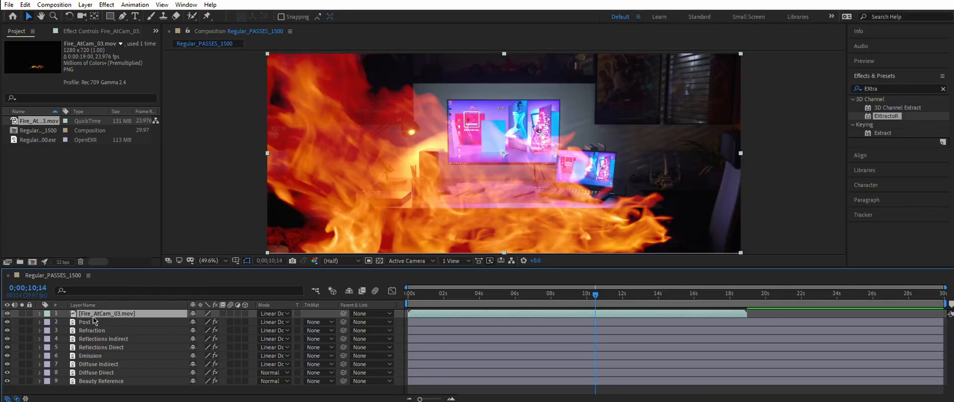
Step: Switch the project color depth to 8 bits per channel and turn off Linearize Working Space
left_click(63, 262)
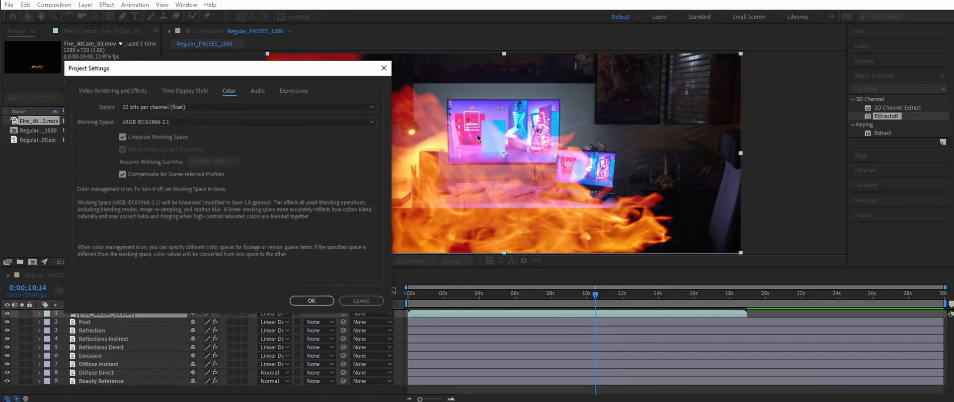
left_click(201, 109)
left_click(199, 116)
left_click(158, 137)
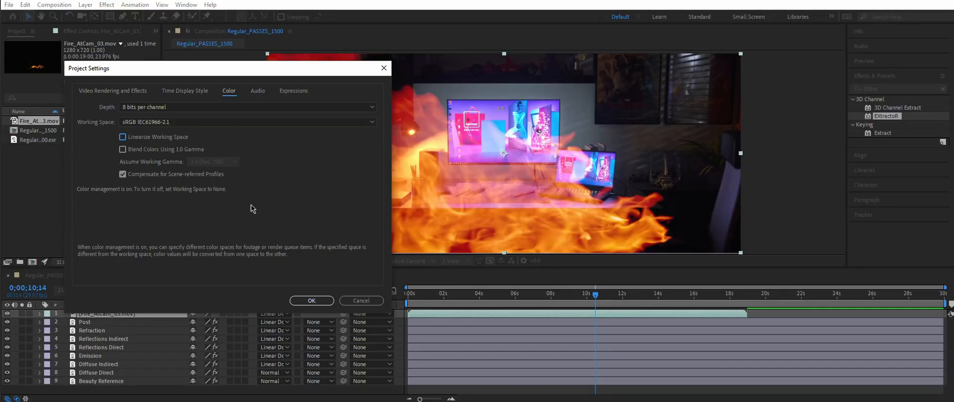
left_click(312, 300)
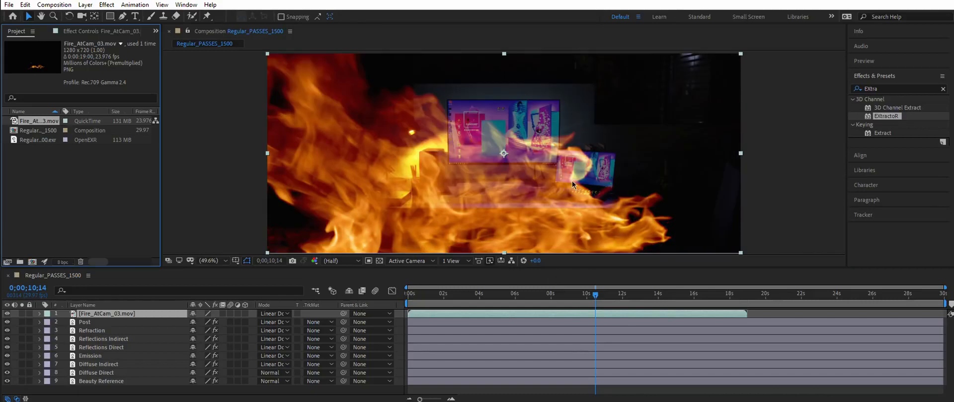
Step: Restore the project to 32 bits per channel (float) with Linearize Working Space enabled
left_click(63, 262)
left_click(168, 107)
left_click(150, 137)
left_click(124, 137)
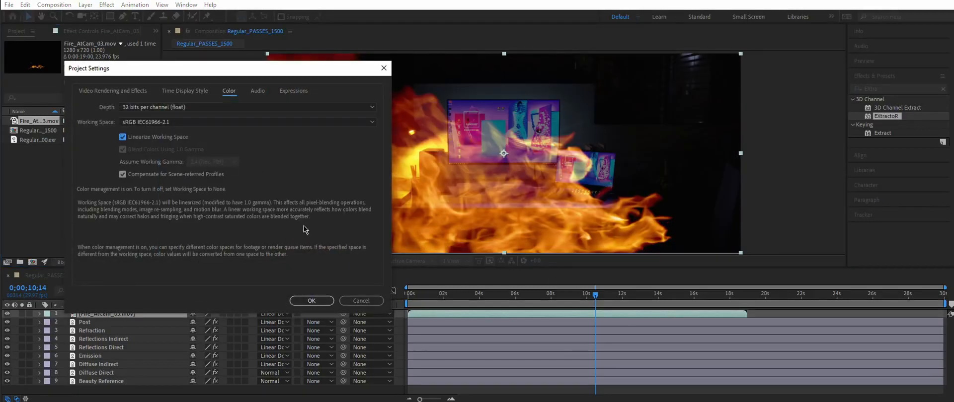
left_click(311, 301)
Step: Reposition the fire layer over the desk and scale it to about 59.3, 44.5%
left_click(102, 31)
left_click_drag(472, 211, 534, 176)
key("s")
left_click_drag(216, 322, 182, 322)
left_click_drag(591, 144, 531, 190)
key("F2")
Step: Preview the fire composite and zoom into the viewer around the desk
key("space")
left_click(519, 294)
key("space")
left_click(550, 294)
scroll(688, 226, "up", 3)
left_click_drag(688, 229, 696, 107)
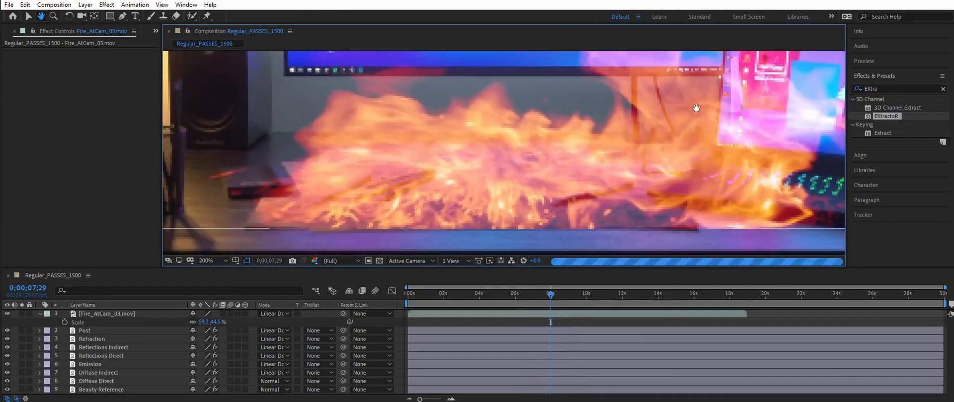
Step: Inspect the composite's pixel values in the Info panel at 100% viewer zoom
left_click(858, 31)
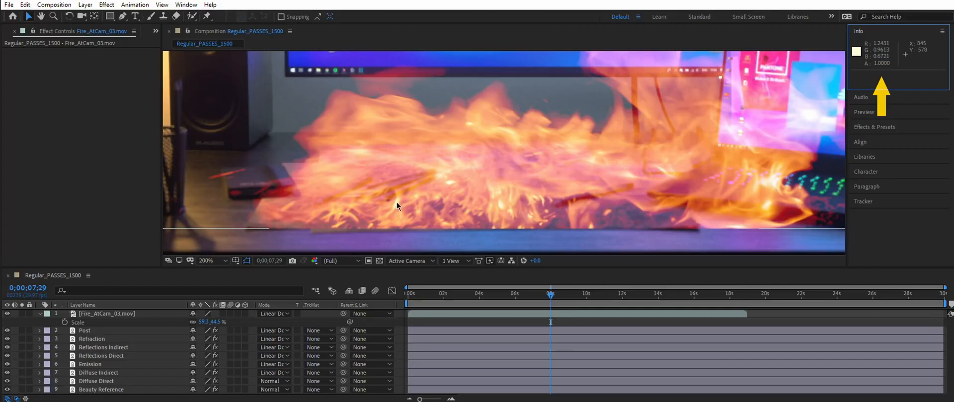
key("shift+/")
left_click(210, 262)
left_click(219, 282)
left_click(216, 263)
left_click(216, 373)
key("space")
left_click_drag(529, 164, 510, 117)
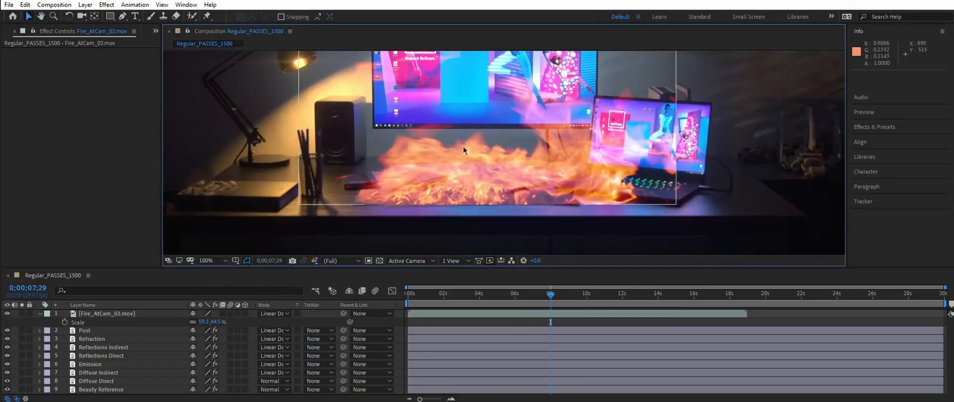
left_click(944, 1)
left_click(493, 213)
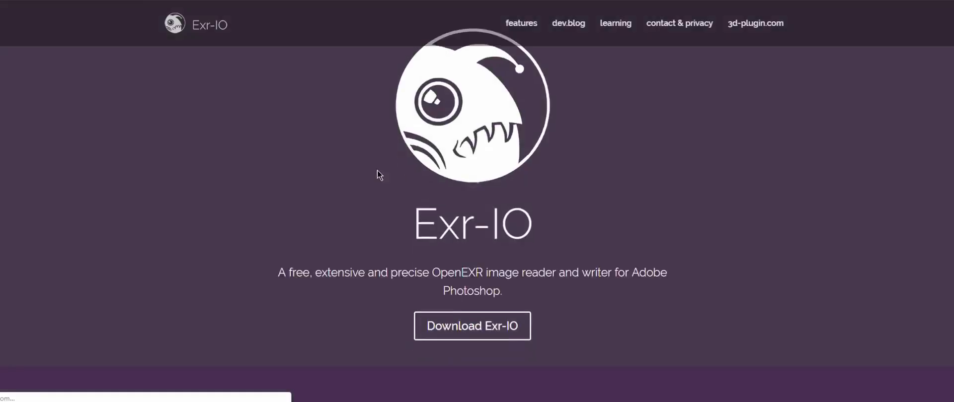
Step: Switch to the browser, download the Exr-IO plug-in and install it to the default plug-in directories
scroll(377, 170, "up", 1)
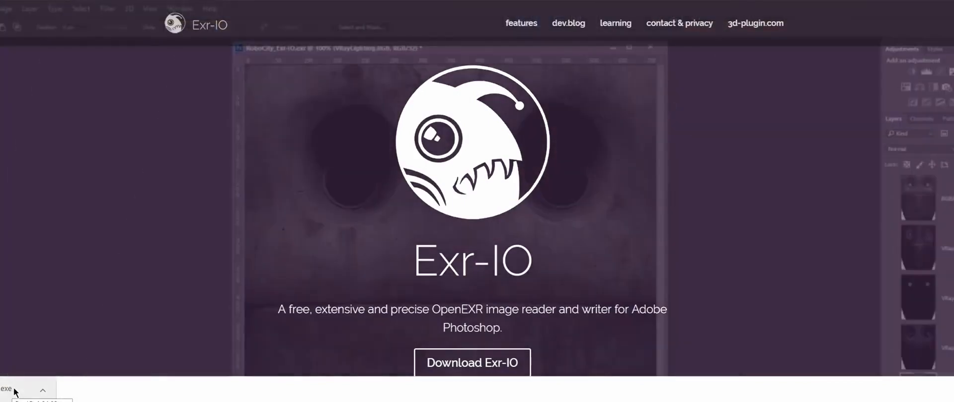
left_click(13, 391)
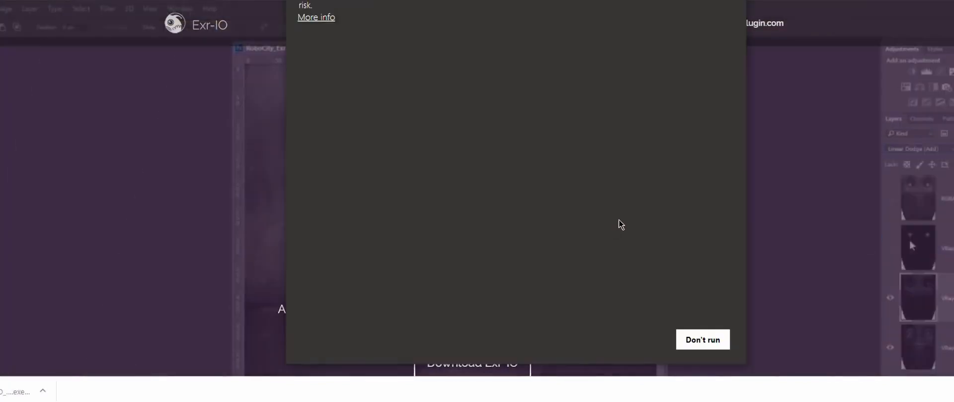
left_click(316, 18)
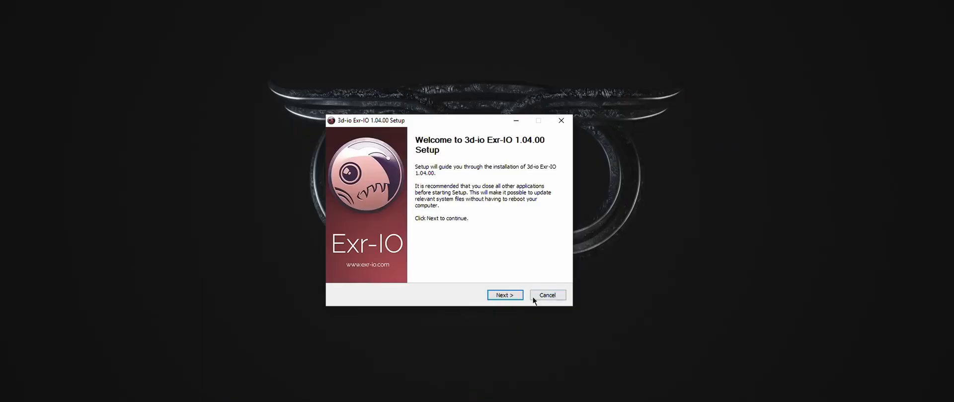
left_click(504, 295)
left_click(508, 296)
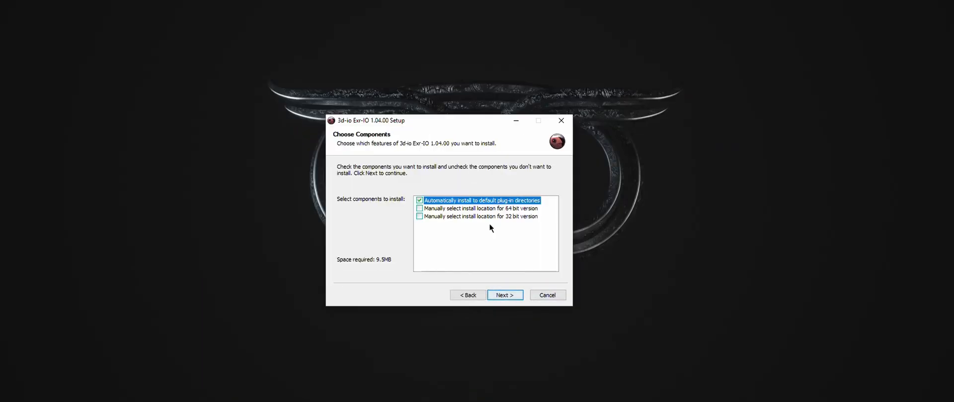
left_click(512, 299)
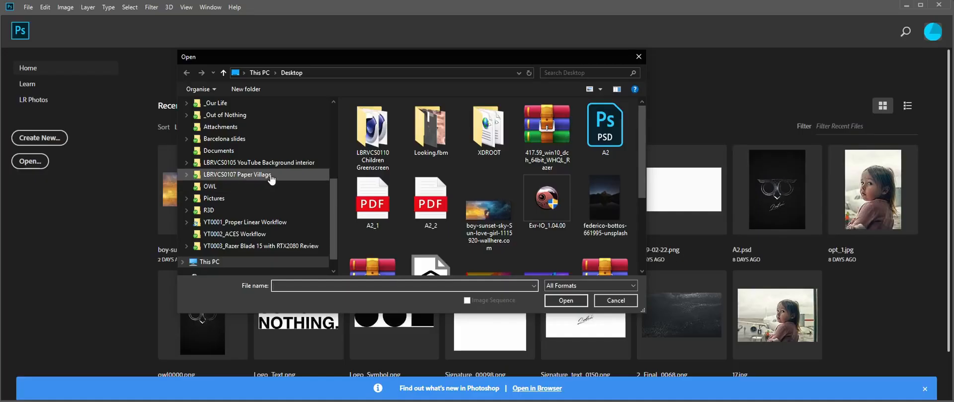
Step: In Photoshop, open Regular_PASSES_1500.exr from the Regular Multipass scene folder using the Exr-IO options dialog
left_click(238, 174)
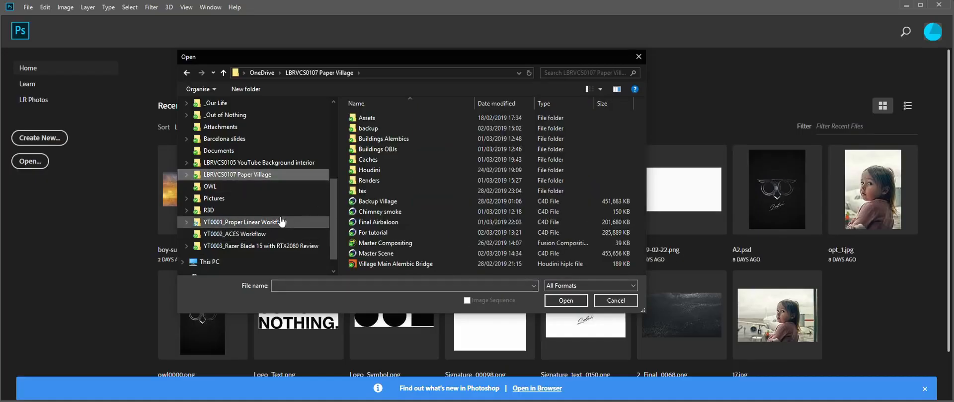
left_click(245, 222)
double_click(367, 129)
double_click(370, 118)
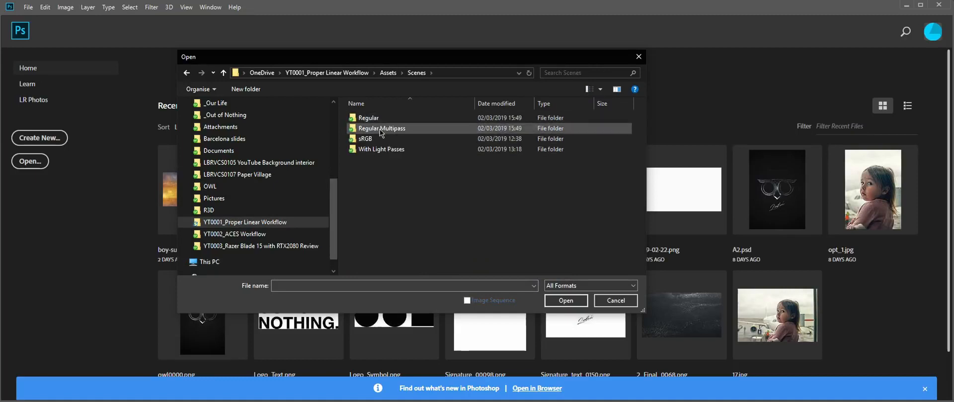
double_click(377, 128)
double_click(383, 124)
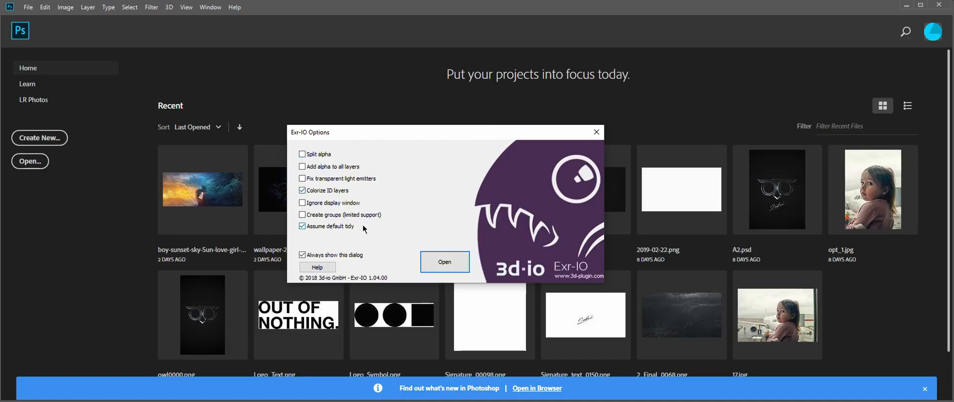
left_click(445, 261)
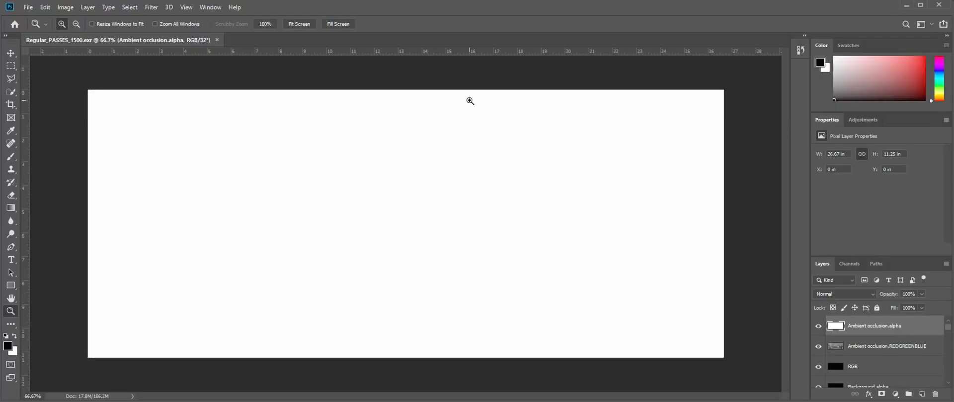
Step: Undock the Layers panel as a floating window and enlarge it
right_click(822, 264)
left_click_drag(822, 264, 621, 82)
left_click_drag(668, 189, 675, 371)
Step: Delete every alpha layer from the EXR document, keeping only the REDGREENBLUE pass layers
left_click(710, 363)
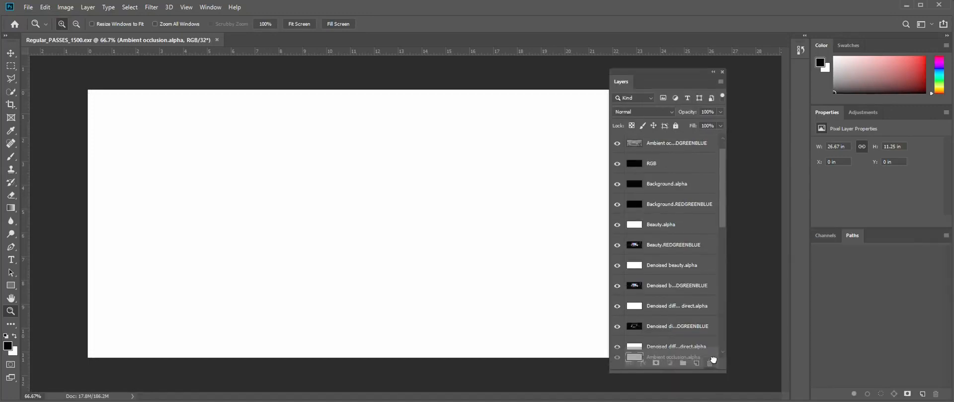
left_click_drag(657, 224, 710, 363)
left_click_drag(662, 245, 710, 363)
left_click_drag(664, 268, 709, 363)
left_click_drag(666, 286, 710, 363)
left_click_drag(663, 306, 709, 363)
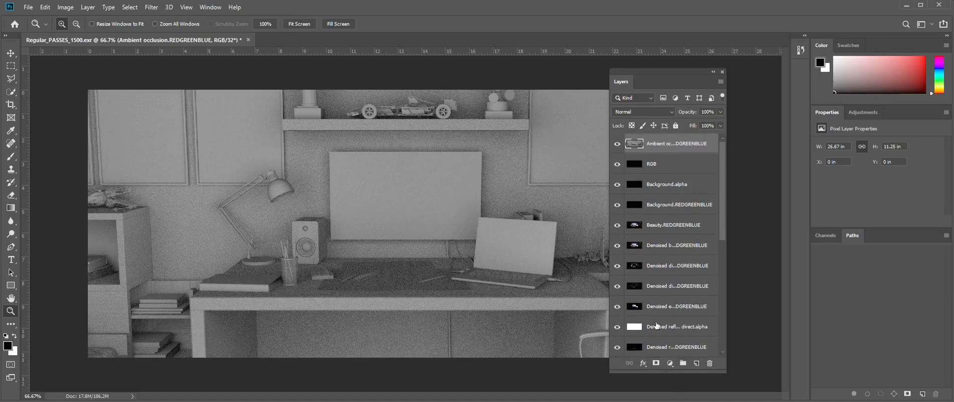
left_click_drag(655, 326, 710, 363)
scroll(661, 318, "down", 2)
scroll(655, 322, "down", 1)
left_click_drag(656, 307, 710, 363)
scroll(648, 298, "down", 2)
scroll(666, 312, "down", 6)
left_click_drag(648, 294, 710, 363)
scroll(683, 309, "down", 7)
left_click_drag(678, 292, 709, 364)
scroll(680, 332, "down", 6)
left_click_drag(678, 334, 709, 363)
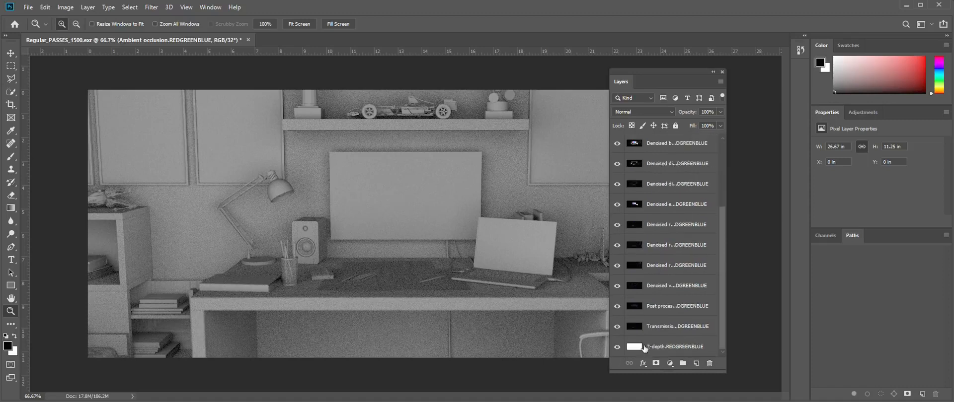
Step: Delete the Ambient occlusion, RGB, Background.alpha and Background.REDGREENBLUE layers from the EXR document
scroll(705, 218, "up", 10)
left_click(618, 145)
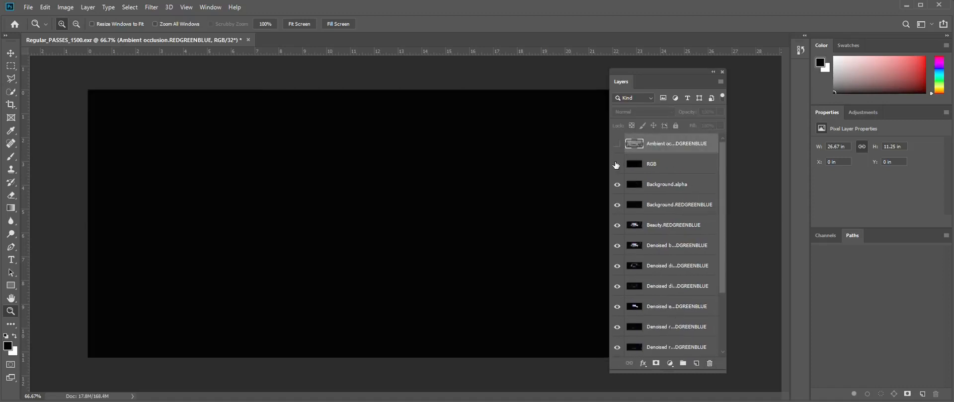
left_click(618, 204)
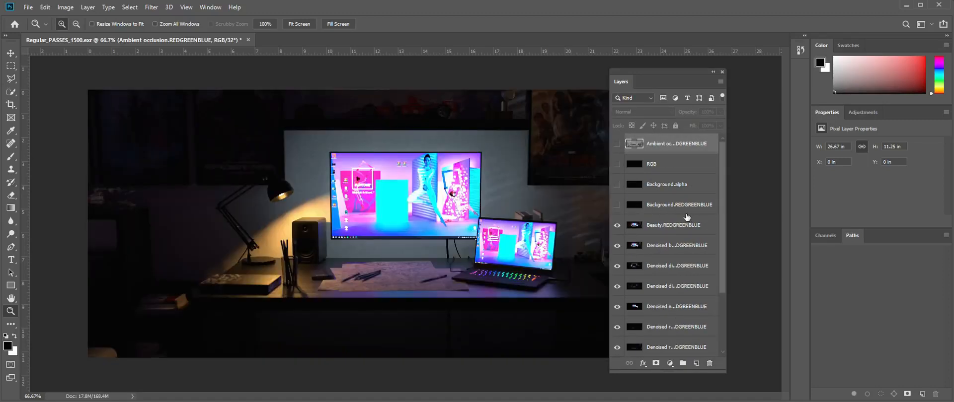
left_click_drag(671, 76, 701, 82)
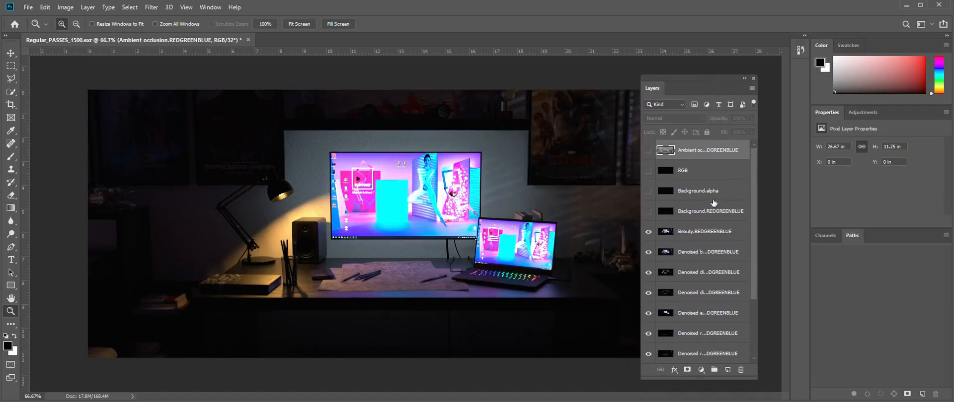
left_click(703, 232)
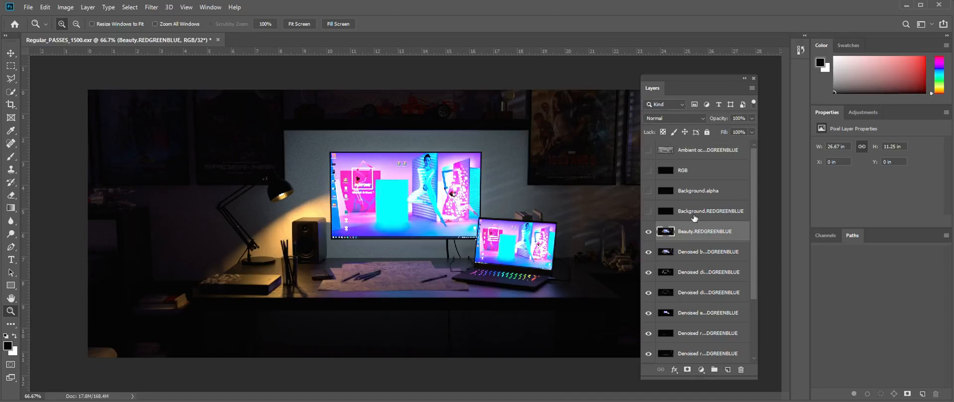
left_click(694, 214)
left_click(689, 153, "shift")
left_click_drag(689, 212, 740, 370)
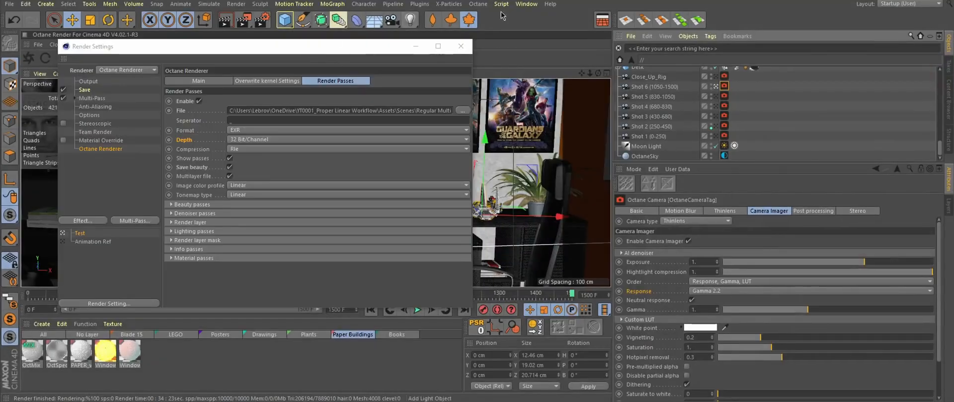
Step: Switch to Cinema 4D and open the Picture Viewer to view the reference render
left_click(526, 4)
left_click(546, 201)
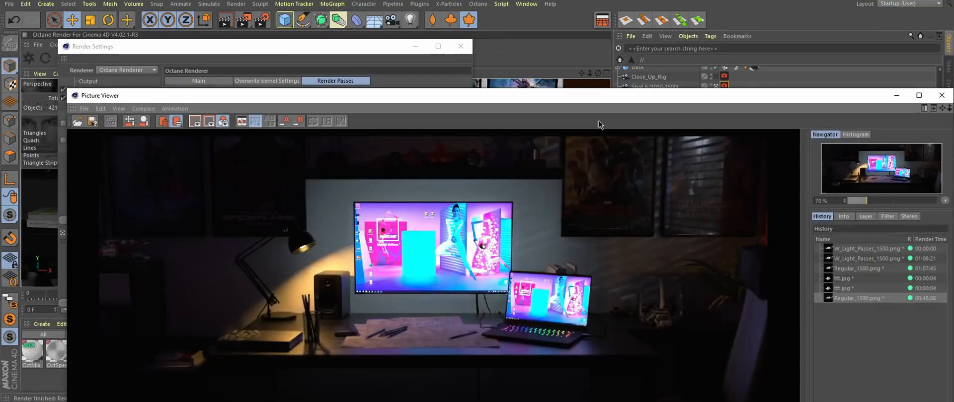
left_click_drag(599, 94, 565, 27)
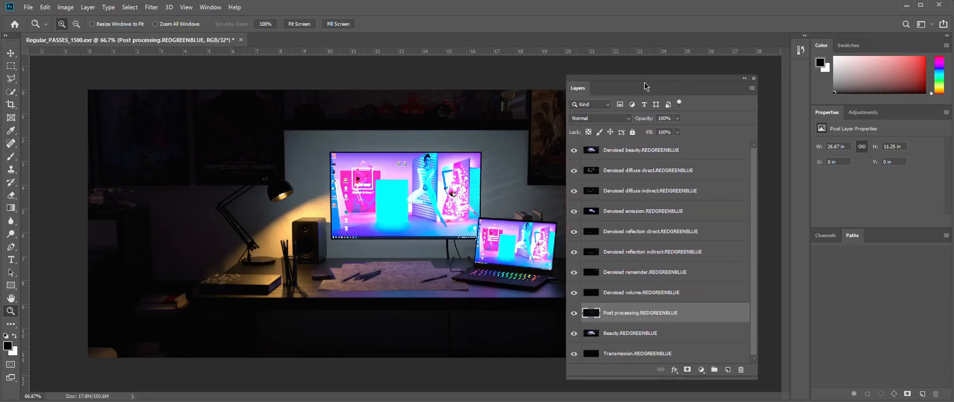
Step: Reorder the denoised pass layers so diffuse direct, diffuse indirect, emission and reflection passes stack in reverse order
left_click_drag(646, 82, 666, 82)
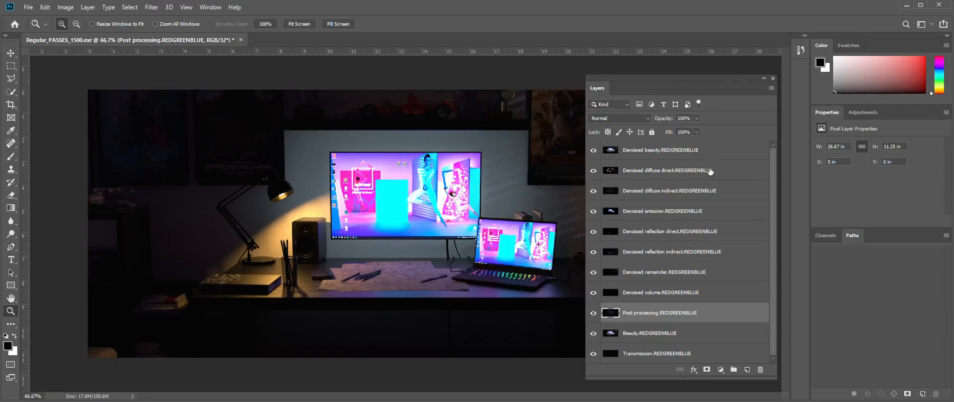
left_click_drag(694, 174, 690, 145)
left_click_drag(688, 192, 688, 146)
left_click_drag(690, 213, 692, 146)
left_click_drag(692, 232, 696, 147)
left_click_drag(694, 272, 692, 147)
Step: Delete the Denoised volume layer and move the Post processing layer to the top of the stack
left_click_drag(675, 291, 760, 370)
left_click_drag(669, 292, 655, 146)
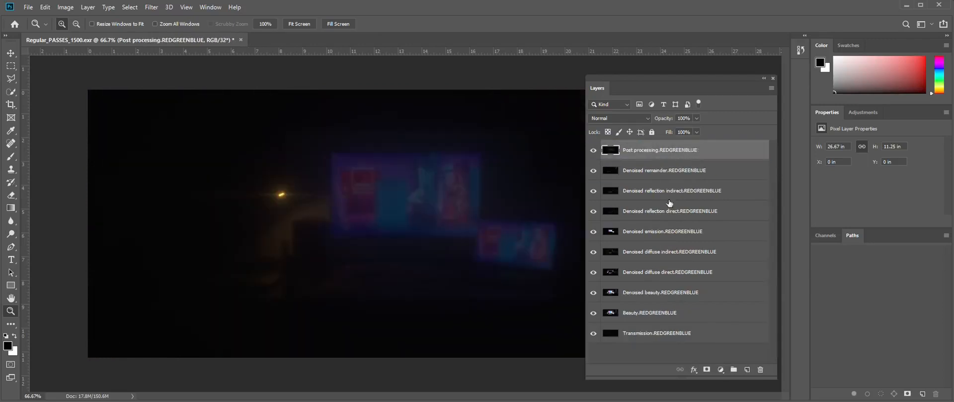
Step: Set the blend mode of the layers from Post processing down to Denoised diffuse indirect to Linear Dodge (Add)
left_click(689, 252, "shift")
left_click(648, 118)
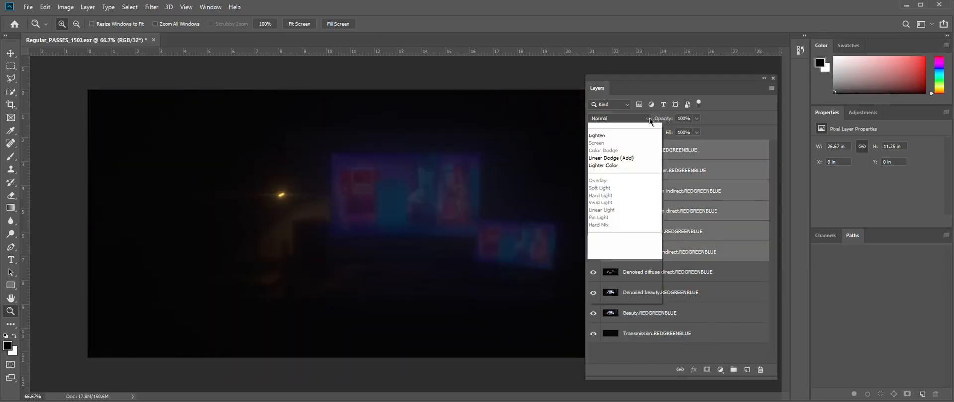
left_click(625, 216)
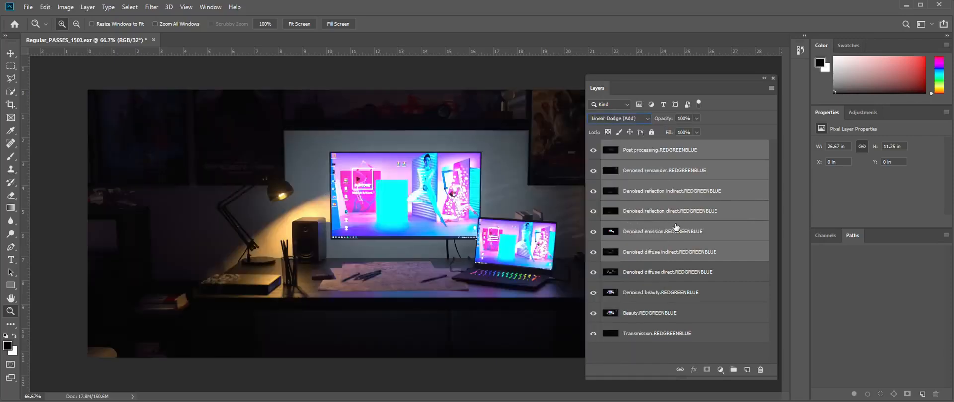
Step: Compare the composite against the render in Cinema 4D's Picture Viewer
left_click_drag(675, 79, 748, 79)
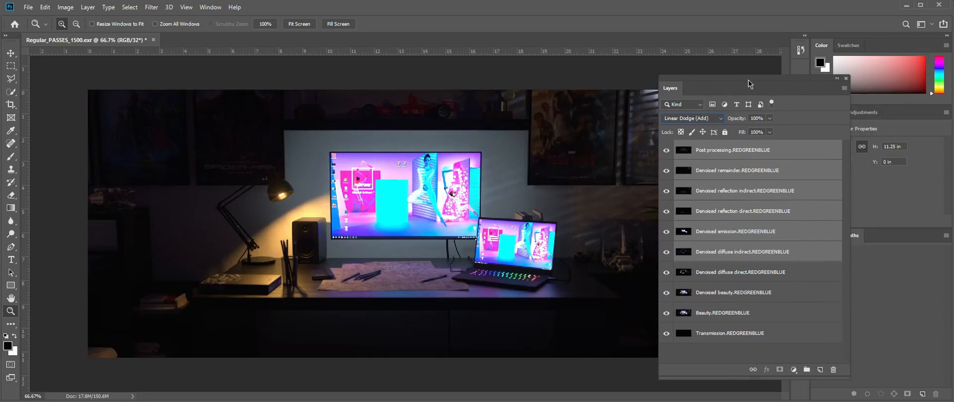
mouse_move(149, 401)
left_click(259, 391)
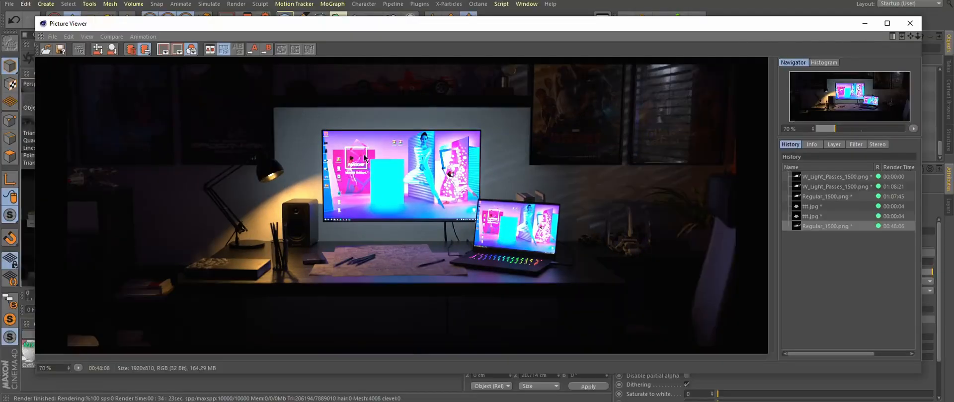
left_click(898, 1)
Step: Add an Exposure adjustment layer clipped to the Denoised emission layer and adjust its exposure
left_click(745, 212)
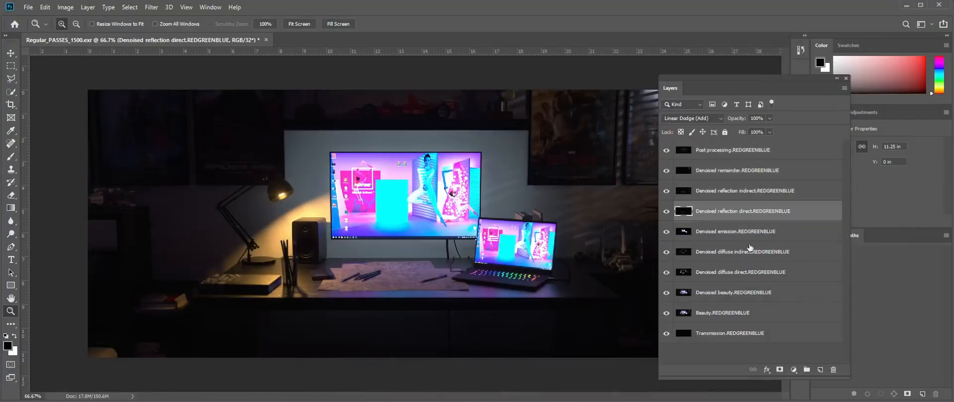
left_click(740, 232)
left_click(666, 232)
left_click(666, 232)
left_click(793, 370)
left_click(823, 254)
left_click(876, 222)
left_click_drag(758, 79, 693, 76)
left_click_drag(877, 169, 867, 170)
left_click_drag(877, 209, 866, 208)
left_click_drag(867, 170, 864, 170)
Step: Toggle the Denoised reflection indirect layer's visibility off and back on
left_click(616, 267)
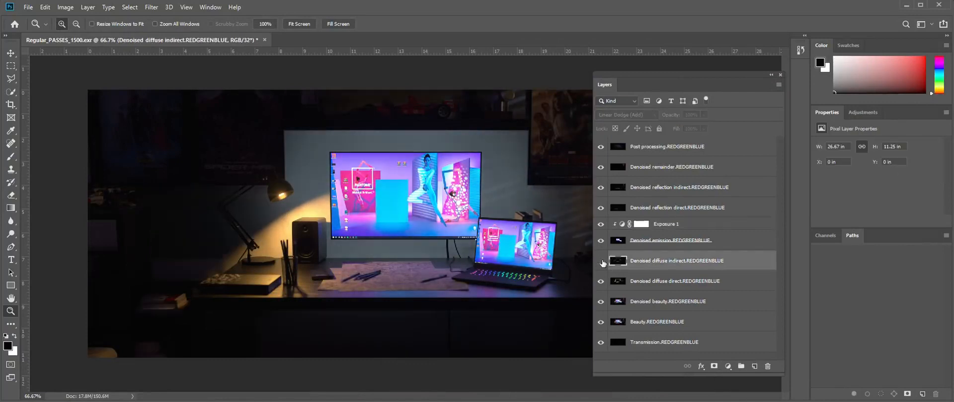
left_click(600, 188)
left_click(600, 188)
Step: Add an adjustment layer above Post processing, clip it to that layer and adjust its slider
left_click(652, 147)
left_click(728, 366)
left_click(752, 248)
right_click(691, 147)
left_click(724, 210)
left_click_drag(888, 172, 918, 170)
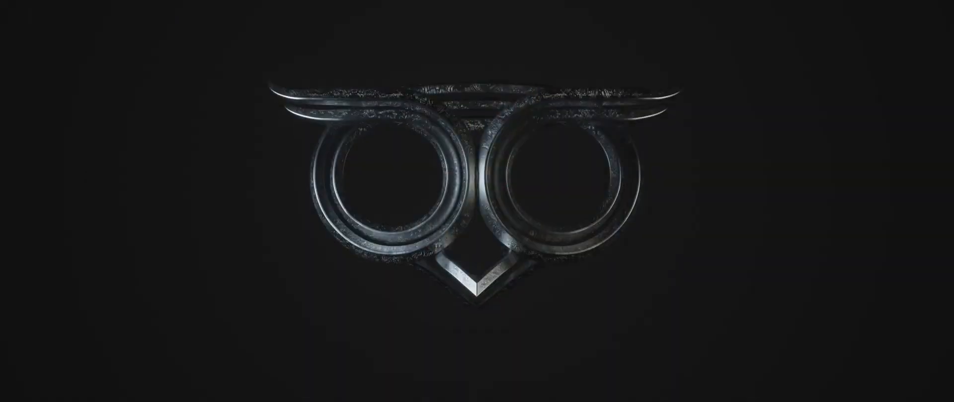
Step: Launch Fusion 9 and set the loader's Red, Green and Blue channels to Beauty.red, Beauty.green and Beauty.blue
key("super")
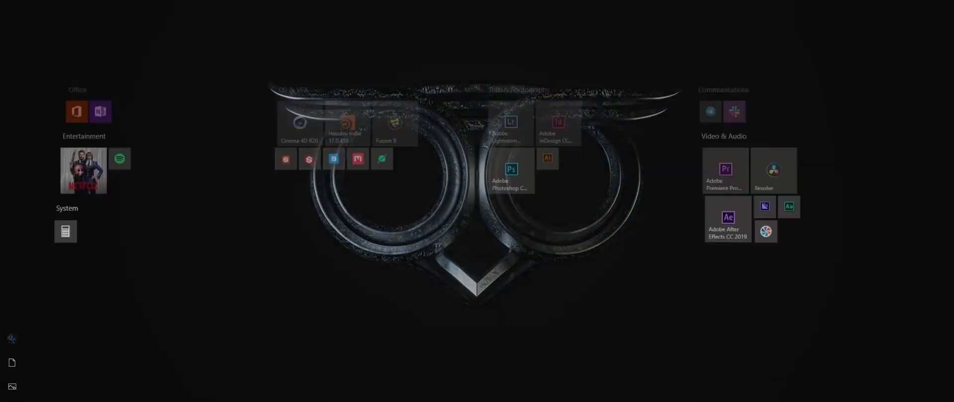
left_click(402, 128)
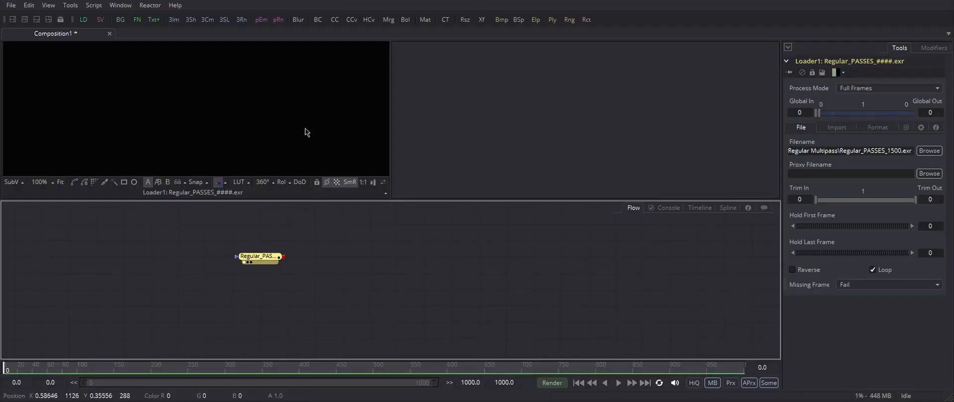
left_click(60, 183)
left_click(260, 259)
left_click(878, 129)
left_click(793, 155)
left_click(886, 167)
left_click(872, 95)
left_click(876, 181)
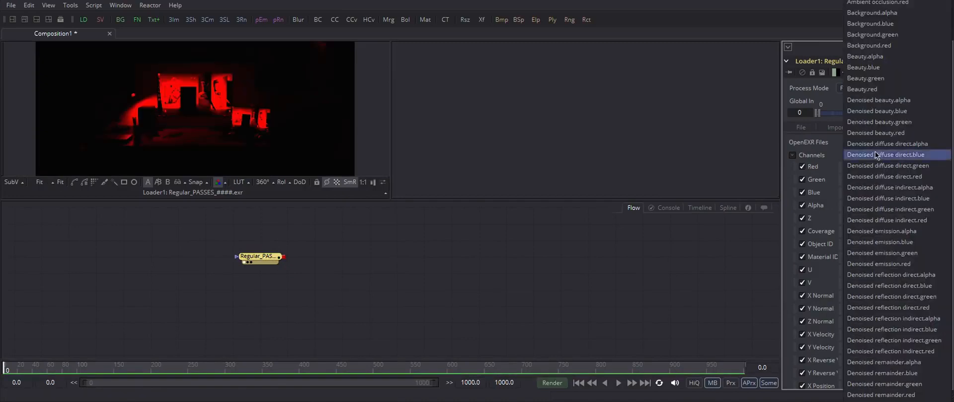
left_click(872, 79)
left_click(868, 194)
left_click(870, 69)
Step: Delete the loader node and open the Reactor package manager to browse its packages
left_click_drag(259, 257, 232, 257)
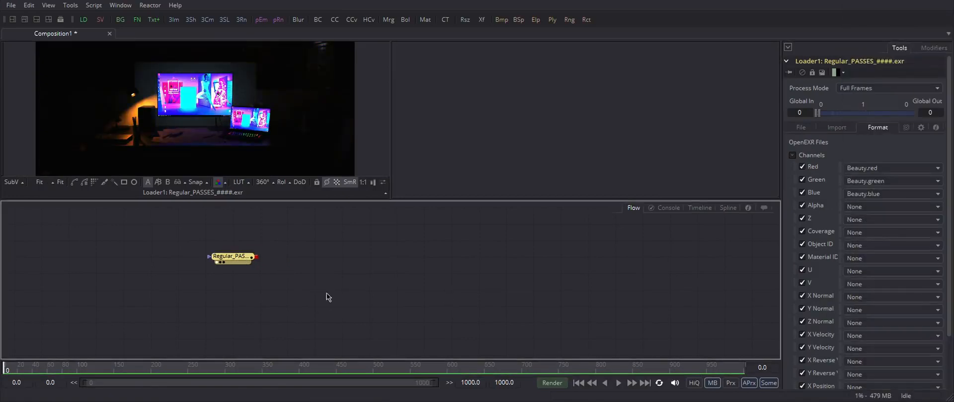
key("Delete")
left_click(150, 6)
left_click(155, 16)
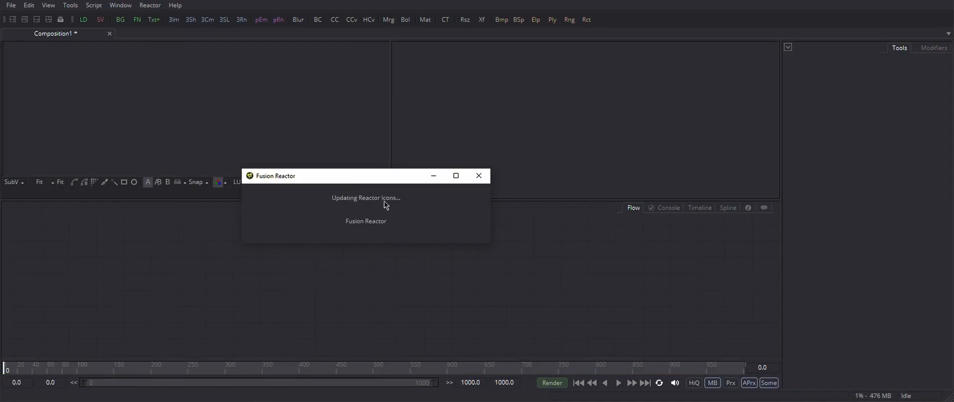
scroll(332, 97, "down", 15)
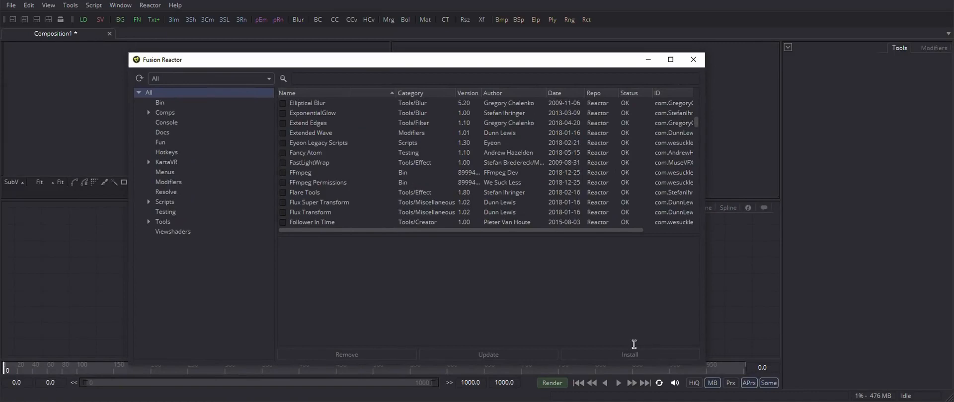
left_click(693, 59)
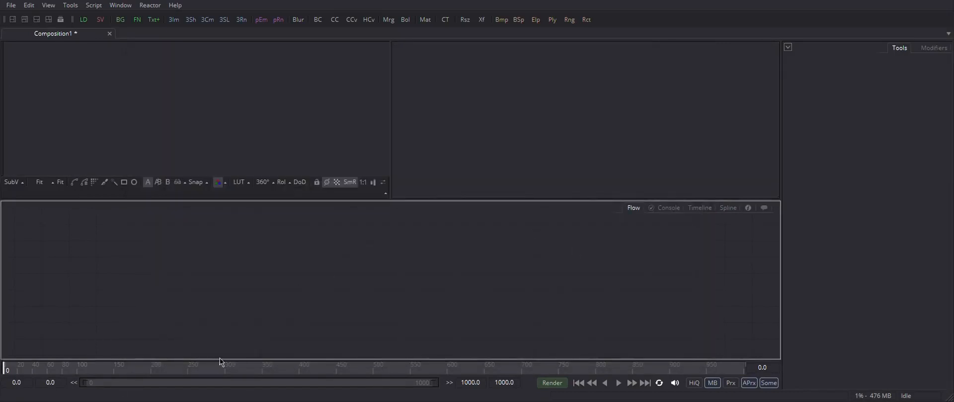
Step: Run Reactor-Installer.lua from the Blackmagic Fusion plug-in folder by dropping it into the Fusion Console
left_click(669, 208)
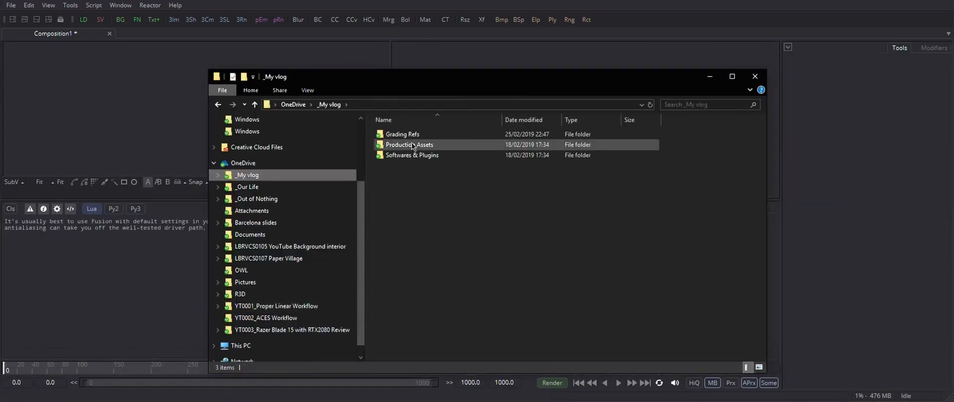
left_click_drag(212, 147, 656, 276)
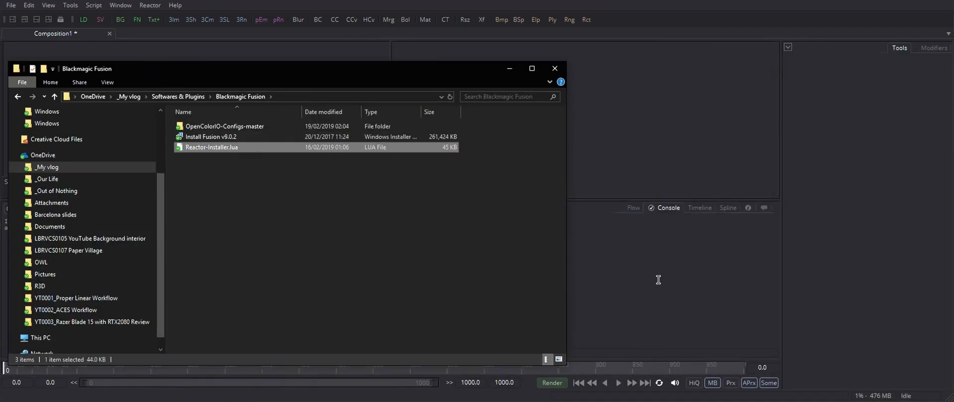
left_click(472, 235)
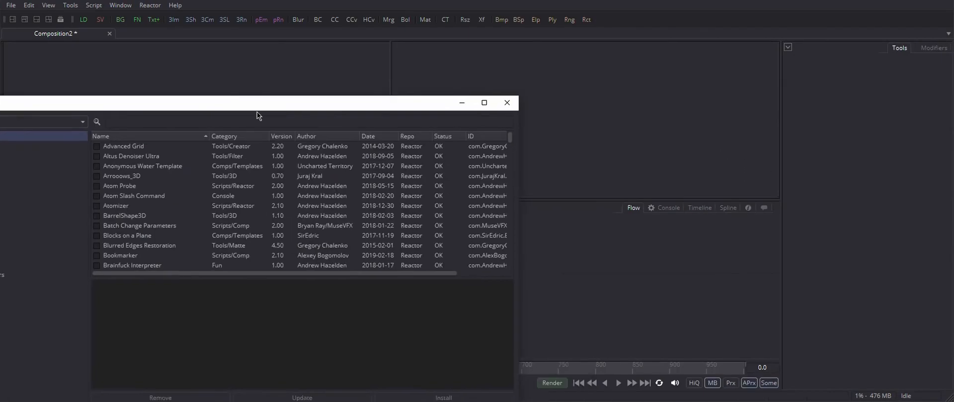
Step: Install the hos_SplitEXR_Ultra script from Reactor's Scripts category and close Reactor
left_click(273, 152)
scroll(320, 159, "down", 1)
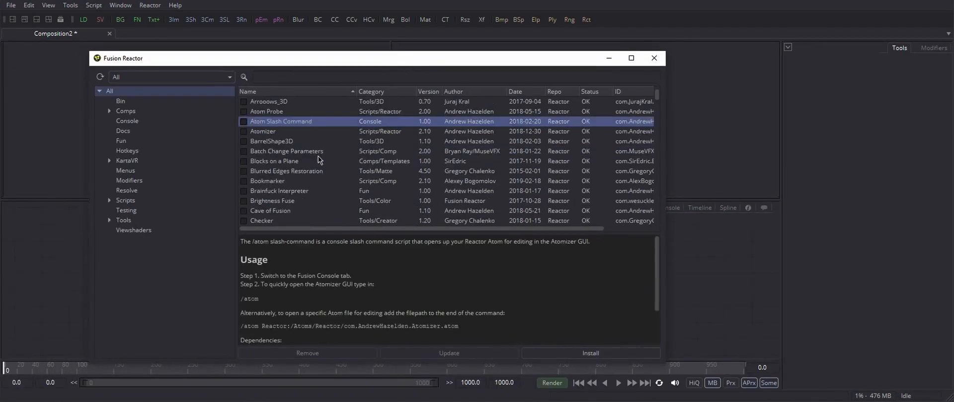
left_click(145, 201)
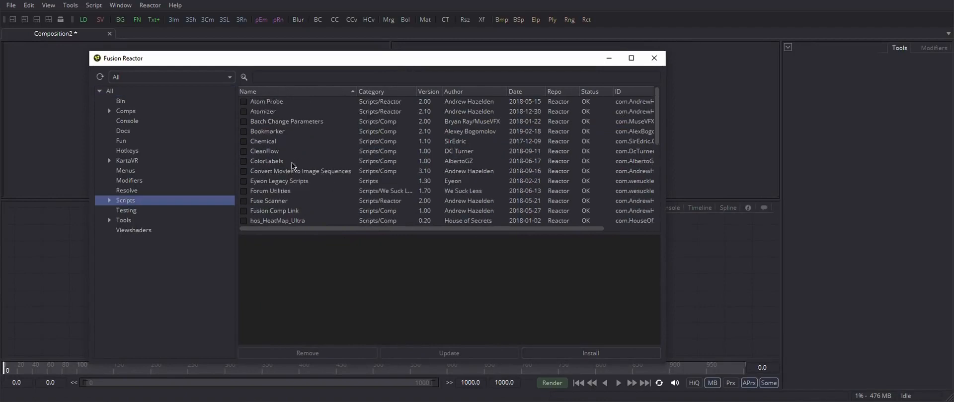
scroll(293, 166, "down", 3)
left_click(267, 152)
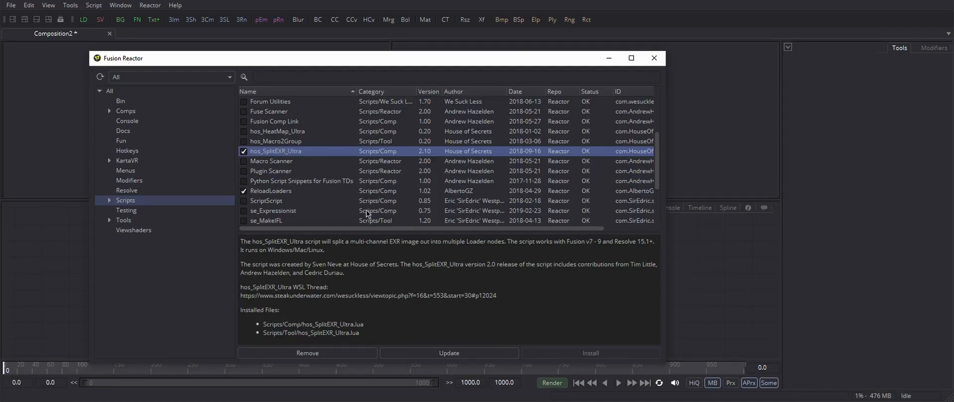
left_click(650, 64)
Step: Add a Loader node that loads Regular_PASSES_1500.exr
left_click(323, 267)
key("ctrl+space")
key("Return")
double_click(372, 98)
Step: Run hos_SplitEXR_Ultra on the loader with Horizontal Layout to split it into per-pass loader nodes
left_click_drag(329, 265, 247, 247)
left_click(93, 4)
left_click(117, 37)
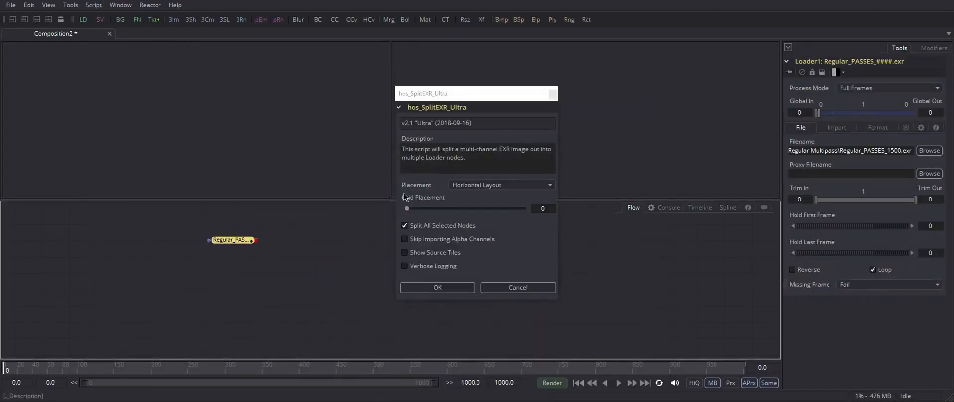
left_click(428, 288)
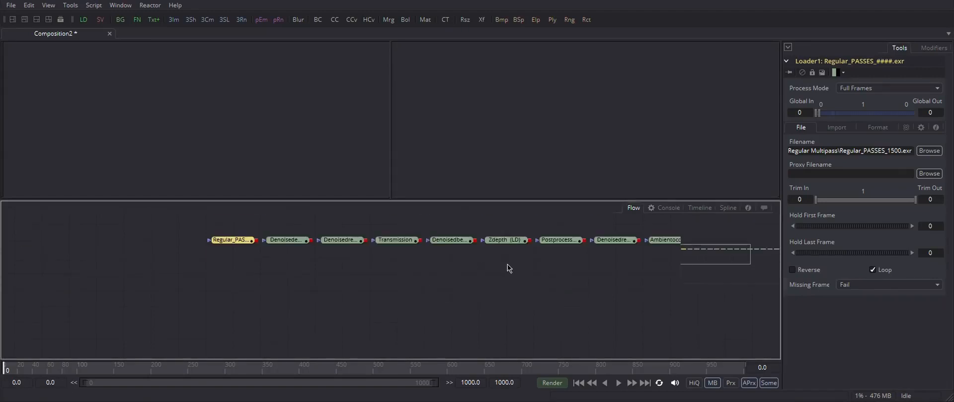
Step: Preview several of the split pass nodes in the viewer
scroll(517, 263, "down", 2)
scroll(545, 264, "up", 1)
left_click_drag(546, 263, 365, 275)
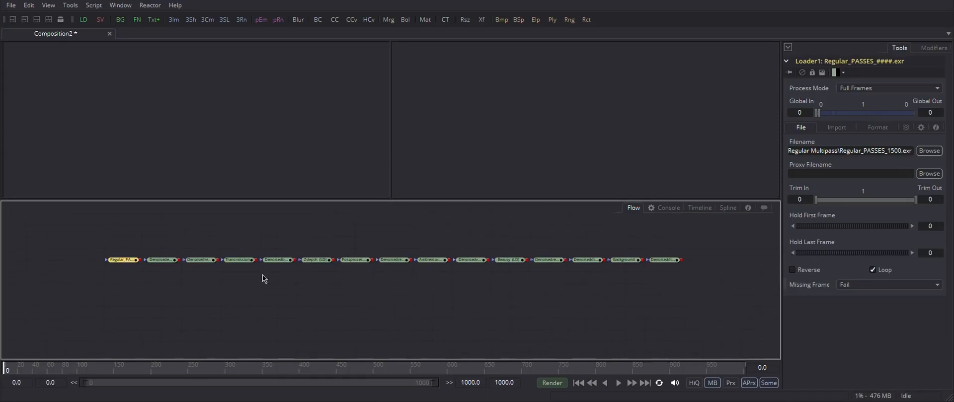
left_click(169, 264)
key("1")
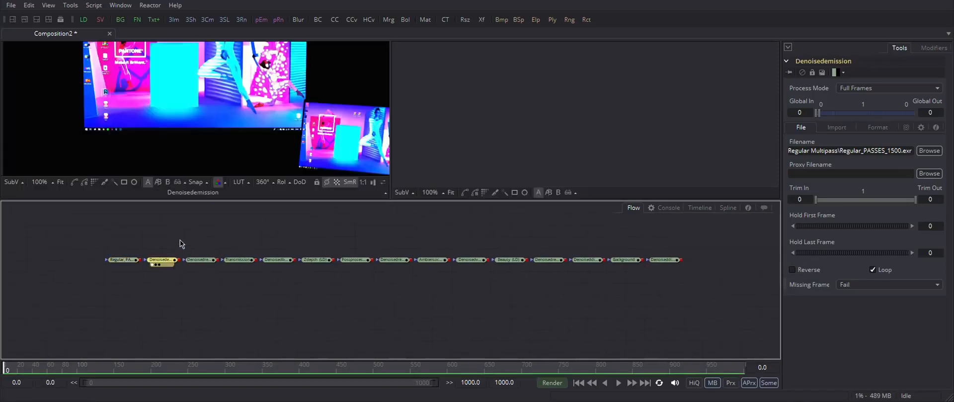
left_click(60, 182)
left_click(199, 261)
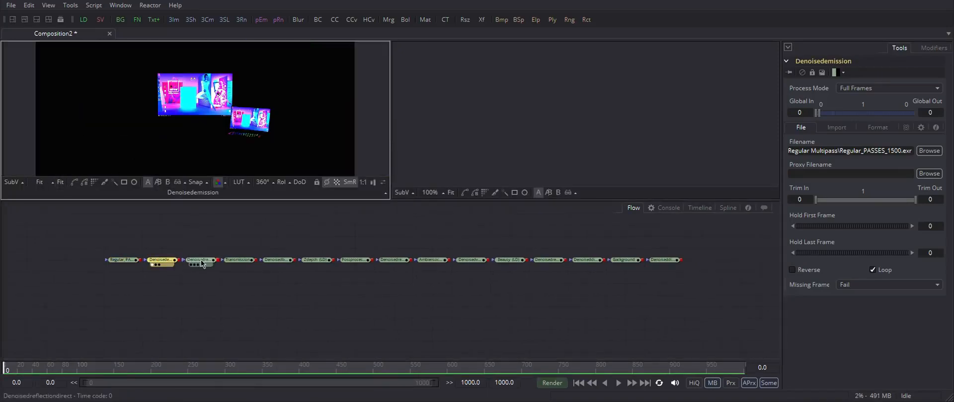
key("1")
left_click(277, 260)
key("1")
Step: Delete the original multichannel loader node
left_click_drag(129, 261, 92, 264)
key("Delete")
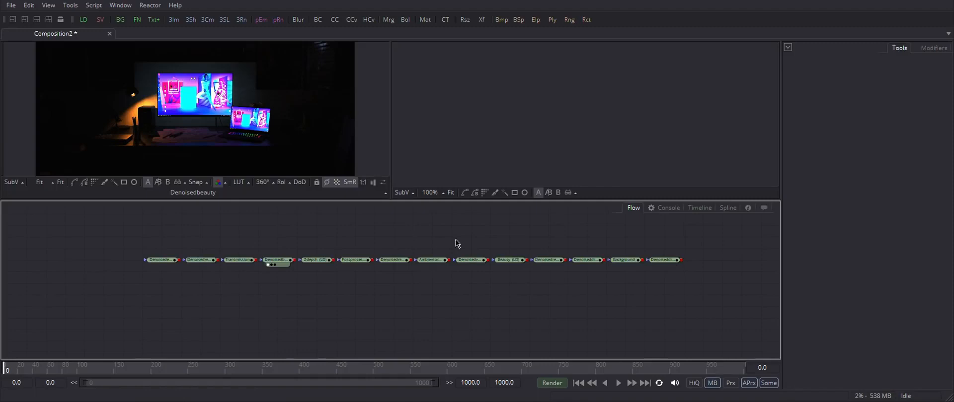
Step: Move the Beauty loader to the far left of the flow and view it in the first viewer
left_click(478, 261)
left_click_drag(495, 260, 108, 261)
key("1")
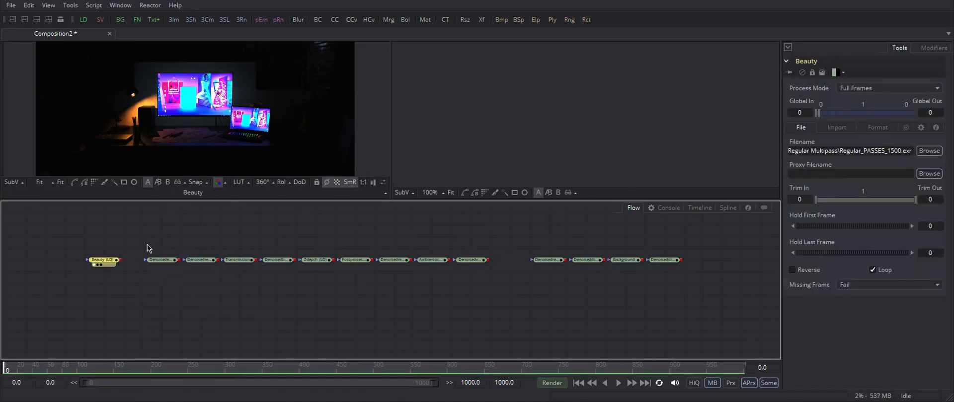
Step: Select all the pass loader nodes and switch them to show thumbnail tile pictures
right_click(107, 266)
left_click_drag(58, 229, 741, 308)
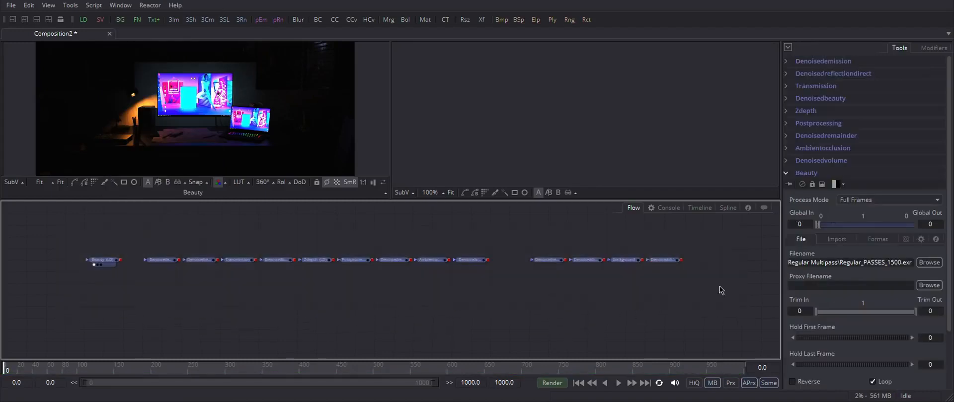
left_click(665, 261)
right_click(666, 261)
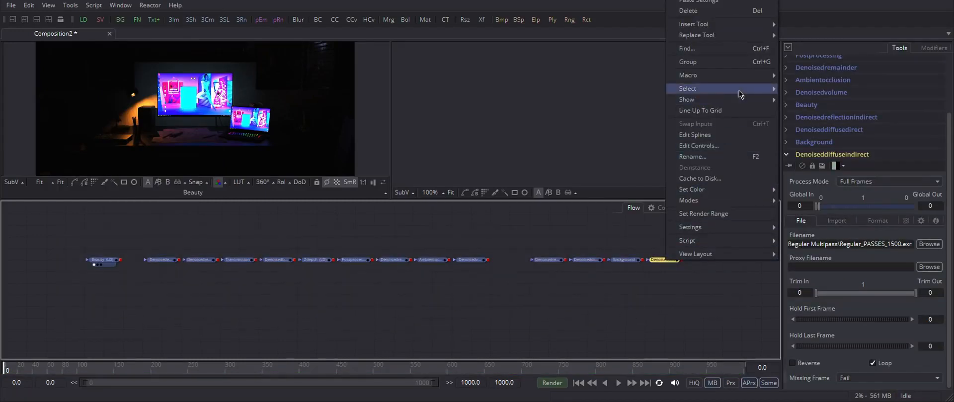
mouse_move(738, 103)
left_click(795, 102)
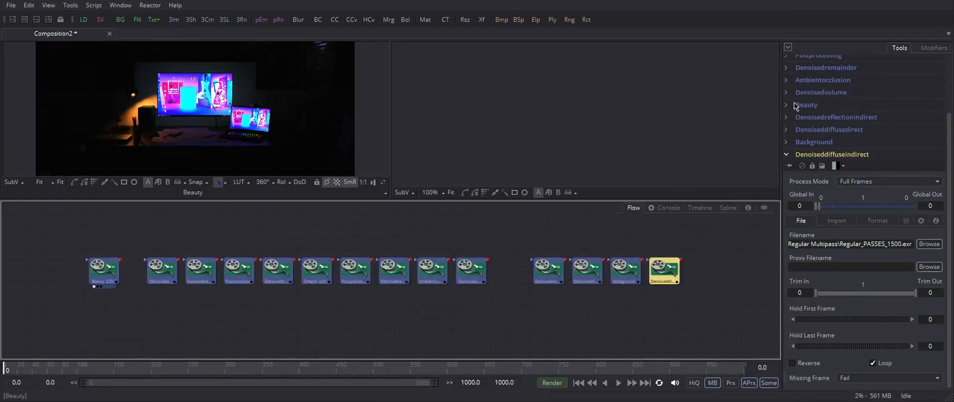
left_click(507, 295)
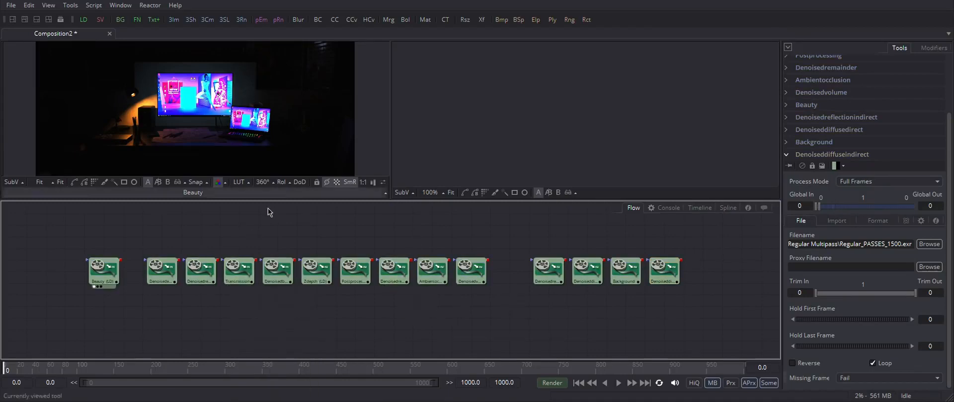
Step: Rearrange the pass loaders, moving several of them down into a second row and previewing passes in the second viewer
left_click_drag(341, 315, 398, 280)
left_click_drag(121, 243, 83, 244)
left_click(178, 244)
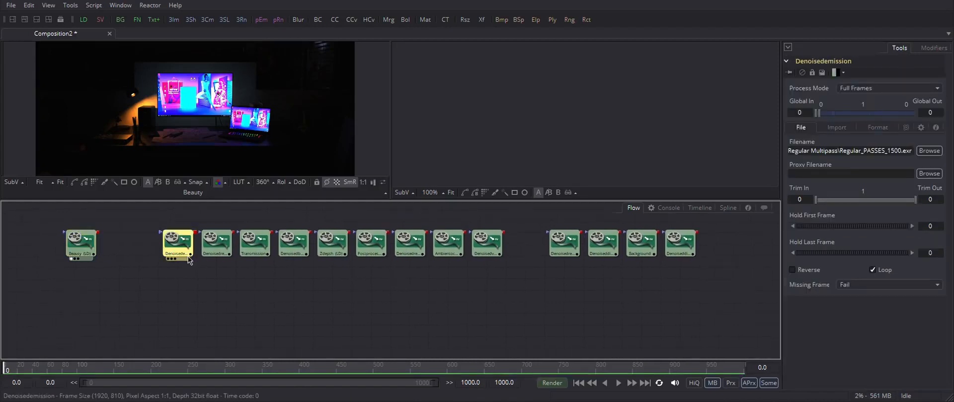
left_click(566, 251)
left_click(608, 244)
left_click_drag(605, 252, 205, 310)
left_click(642, 242)
left_click(680, 242)
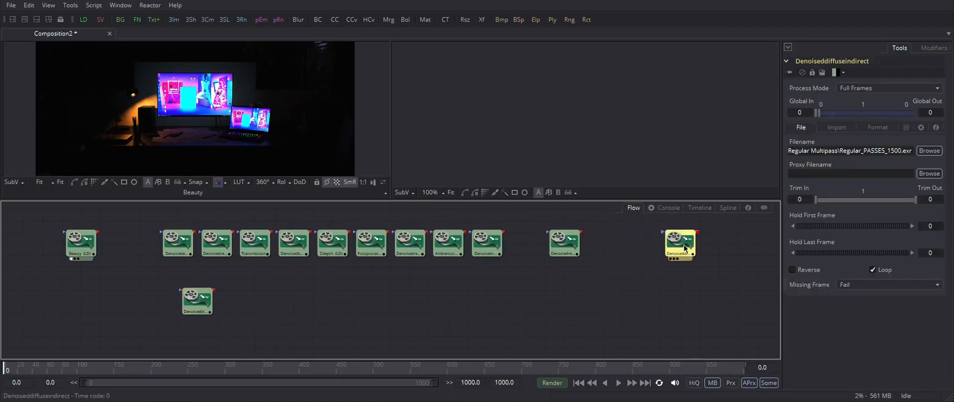
left_click_drag(680, 242, 236, 300)
key("2")
left_click(410, 244)
key("2")
key("2")
left_click(370, 272)
left_click(323, 244)
left_click_drag(366, 243, 599, 301)
left_click(176, 243)
left_click_drag(175, 243, 272, 300)
left_click(216, 243)
left_click_drag(217, 243, 313, 301)
Step: Delete unneeded pass loaders such as Transmission and line up Beauty and Denoisedbeauty above a single row of remaining passes
left_click(255, 243, "ctrl")
left_click(255, 244)
key("Delete")
left_click(295, 246)
left_click_drag(295, 246, 121, 246)
left_click(452, 247)
key("Delete")
left_click(486, 243)
key("Delete")
left_click(564, 243)
left_click_drag(564, 243, 352, 302)
left_click(409, 243)
left_click_drag(410, 244, 389, 302)
left_click_drag(603, 300, 429, 301)
left_click_drag(171, 279, 452, 325)
left_click_drag(428, 302, 524, 289)
left_click(345, 249)
key("Delete")
left_click_drag(55, 221, 335, 244)
left_click(447, 249)
mouse_move(475, 249)
left_mouse_down()
mouse_move(477, 228)
mouse_move(463, 244)
left_mouse_up()
left_click(264, 266)
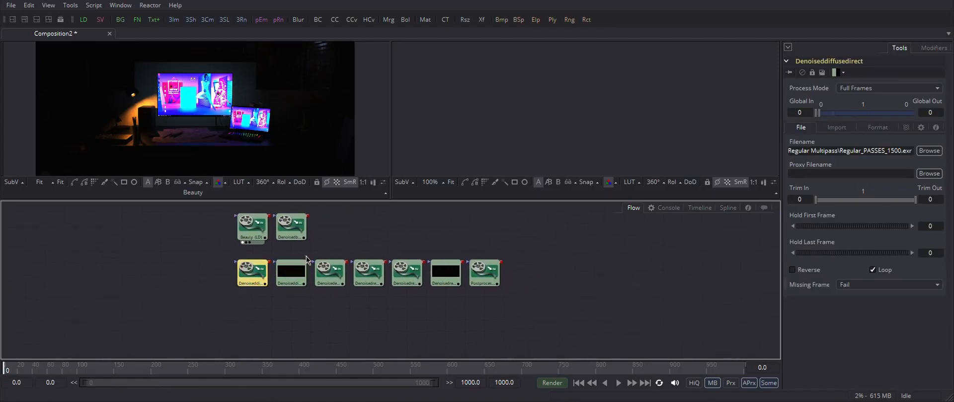
Step: Create a Merge node combining the first two pass loaders in the bottom row
left_click_drag(270, 268, 291, 319)
left_click_drag(325, 253, 540, 302)
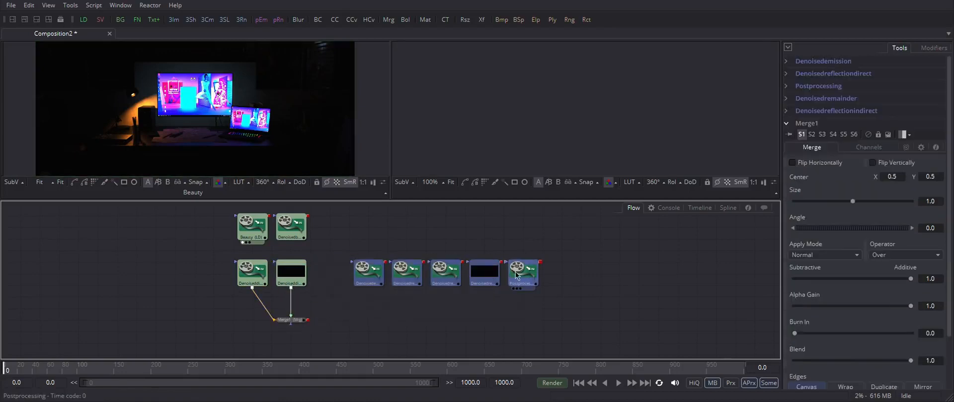
left_click_drag(523, 272, 485, 273)
left_click(297, 321)
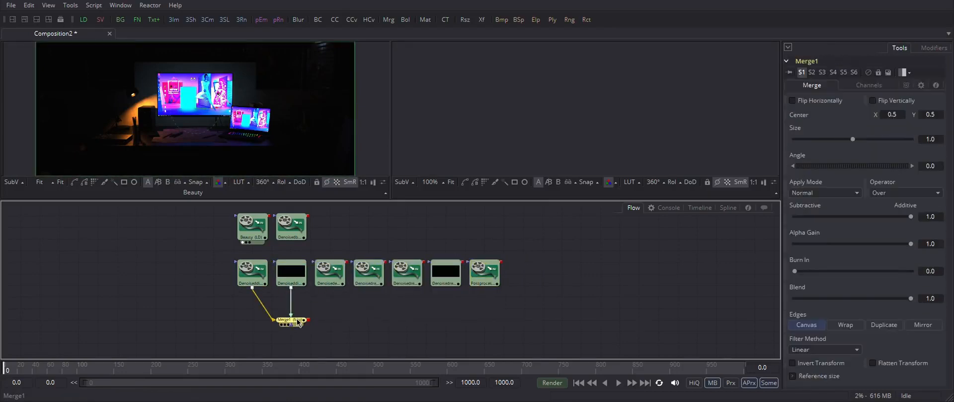
Step: Chain further Merge nodes, adding each remaining pass loader into the merge chain
left_click_drag(347, 262, 309, 320)
left_click_drag(385, 261, 347, 320)
left_click_drag(425, 262, 386, 321)
left_click_drag(463, 262, 426, 320)
left_click_drag(501, 261, 461, 320)
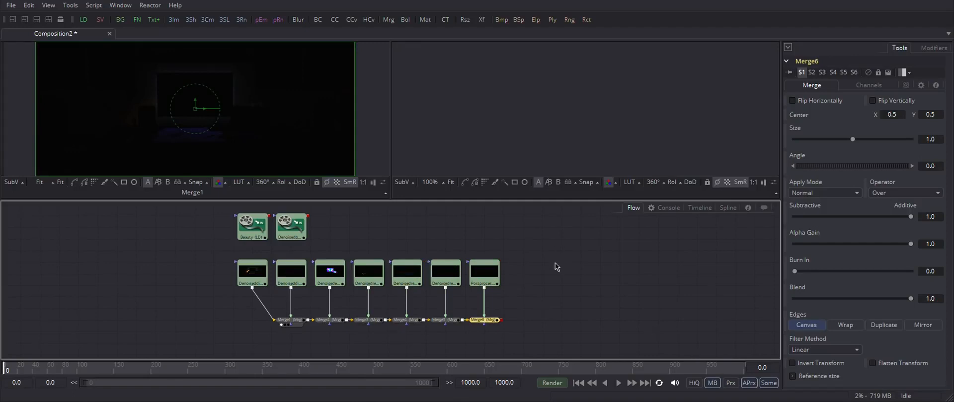
Step: Set Burn In to 1.0 on the last merge node and view it in the first viewer
left_click_drag(555, 263, 541, 269)
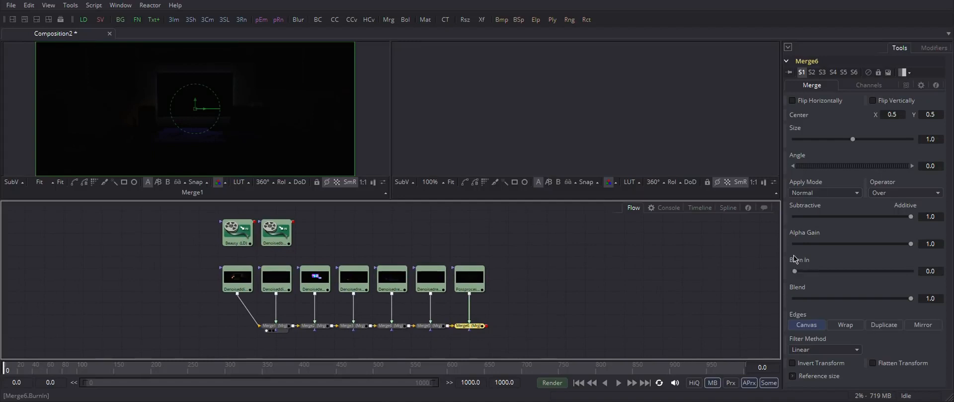
left_click_drag(794, 271, 801, 273)
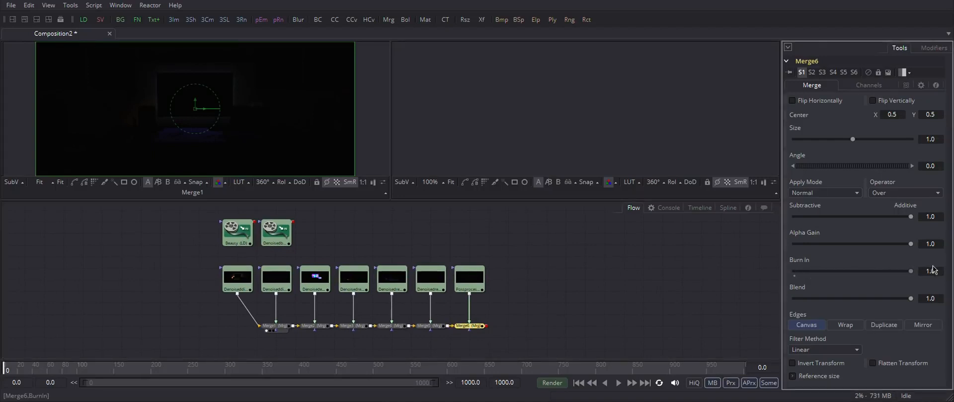
left_click(480, 328)
key("1")
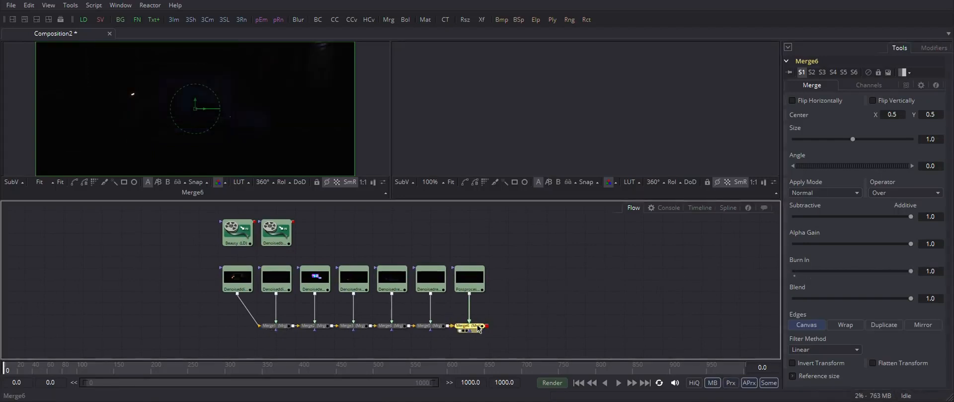
Step: Set Burn In to 1.0 on each of the remaining merge nodes, Merge5 through Merge1
left_click(443, 326)
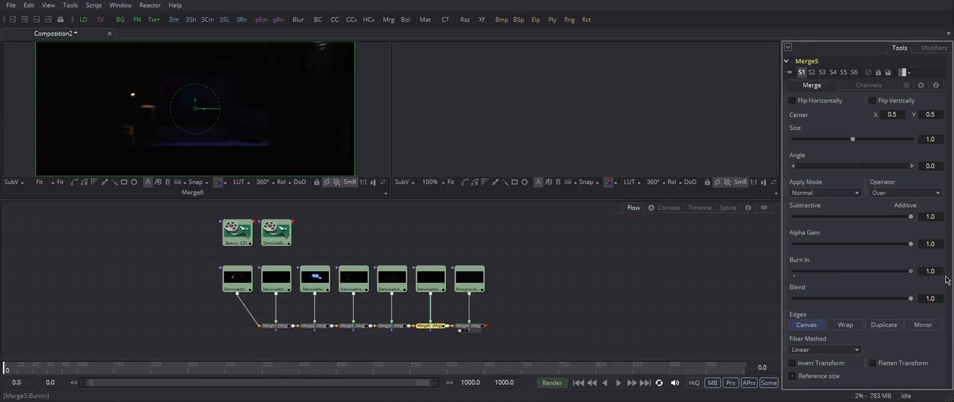
left_click(403, 327)
left_click_drag(794, 271, 945, 272)
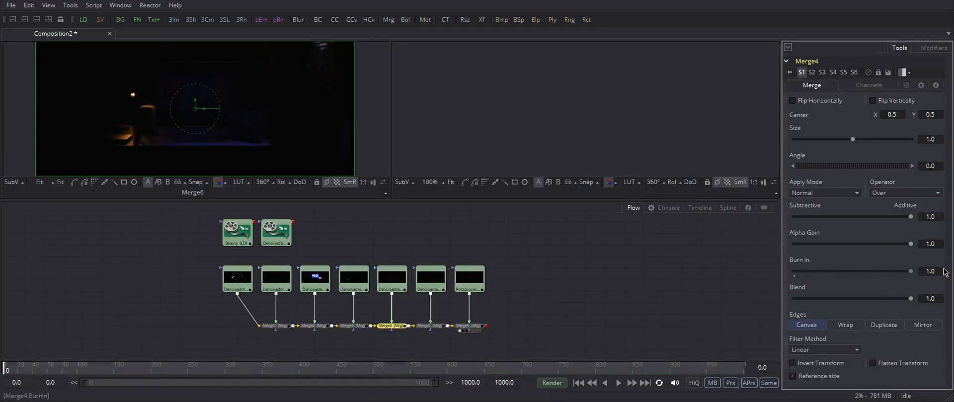
left_click(361, 325)
left_click_drag(794, 272, 939, 272)
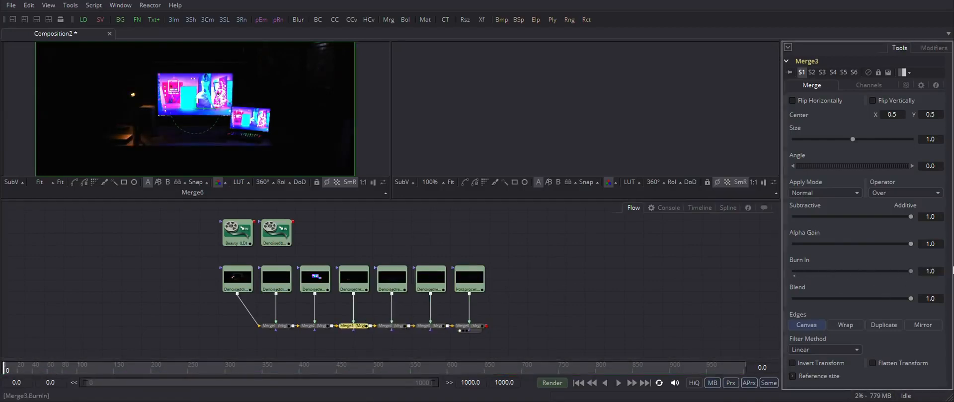
left_click(314, 326)
left_click_drag(794, 271, 934, 272)
left_click(275, 325)
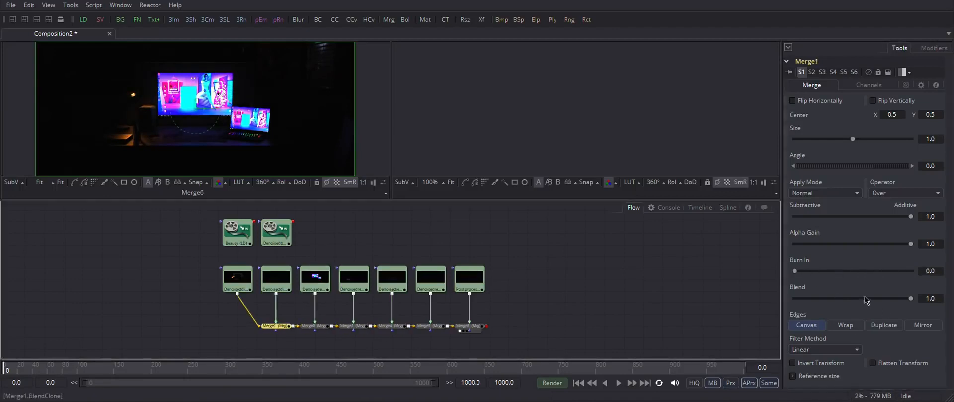
left_click_drag(795, 272, 934, 272)
Step: View the Denoisedbeauty loader in the second viewer for comparison with the merged result
left_click(276, 232)
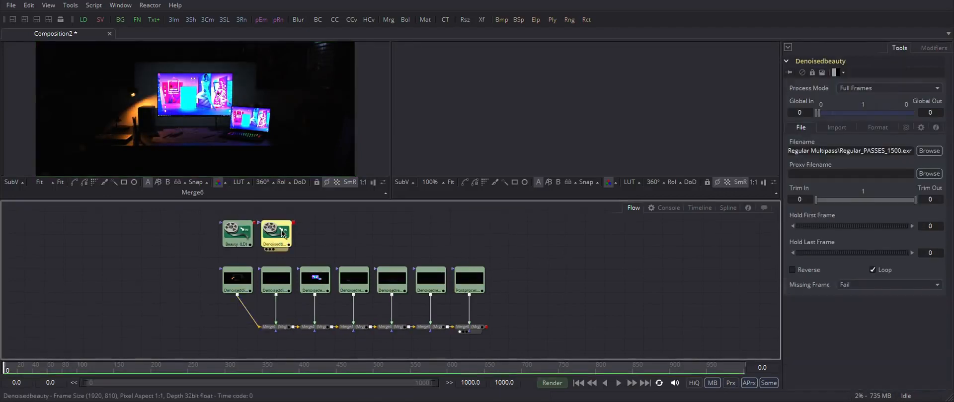
key("2")
left_click(450, 182)
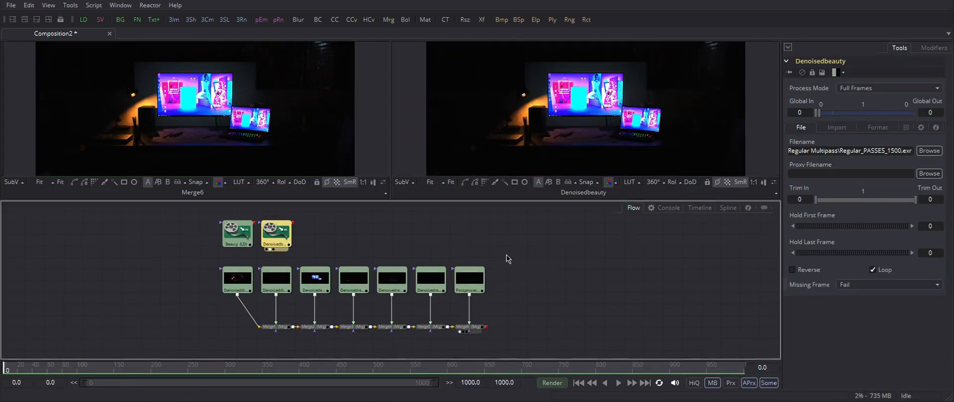
left_click(606, 134)
left_click(546, 299)
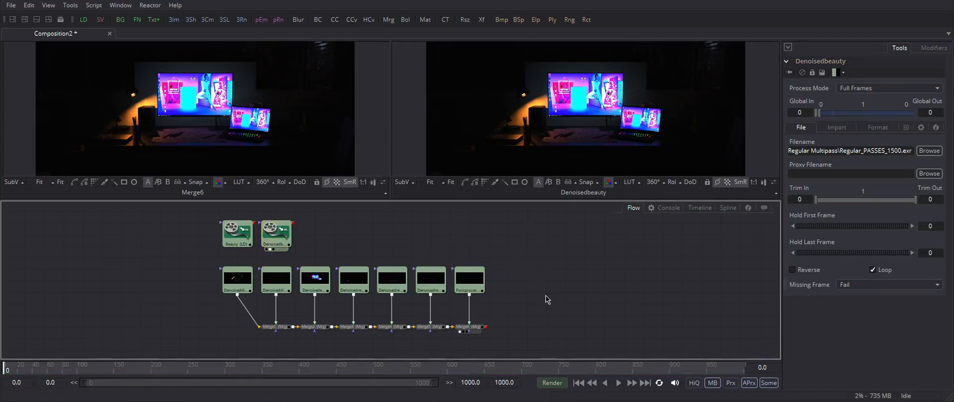
Step: Add a Gamut tool to the flow through the tool search
key("shift+space")
type("loa")
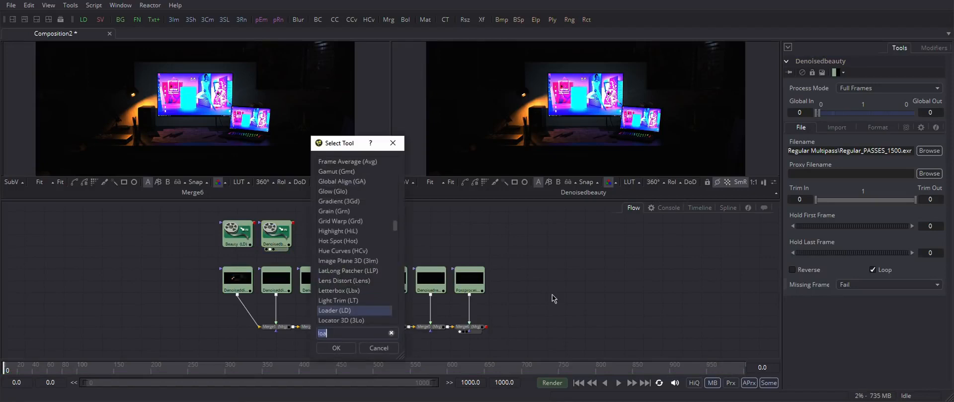
type("gam")
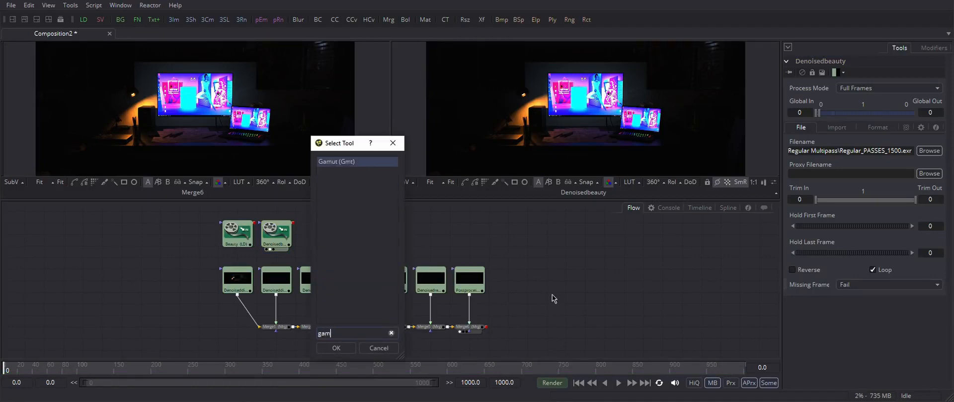
type("ut")
key("Return")
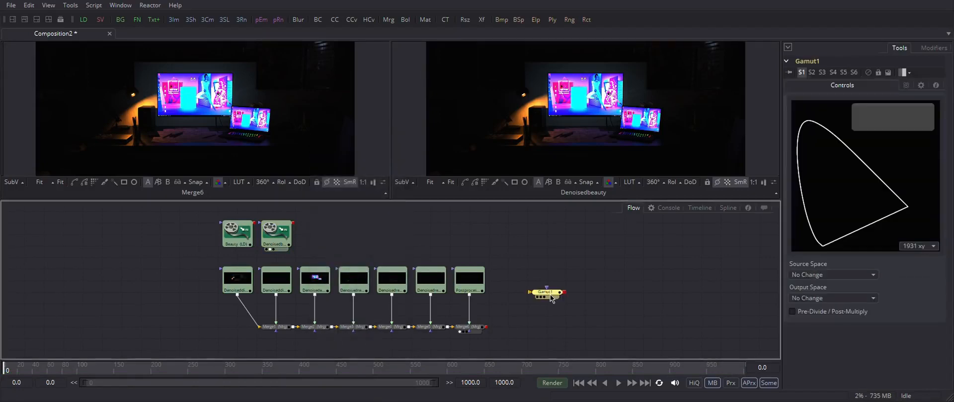
Step: Connect the final merge into the Gamut node, view it, and set its Output Space to sRGB
left_click_drag(537, 318, 543, 330)
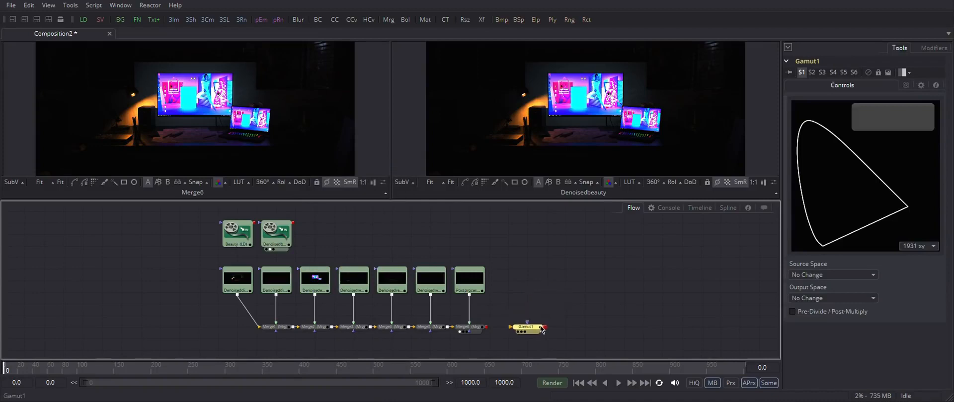
left_click_drag(486, 327, 517, 333)
key("1")
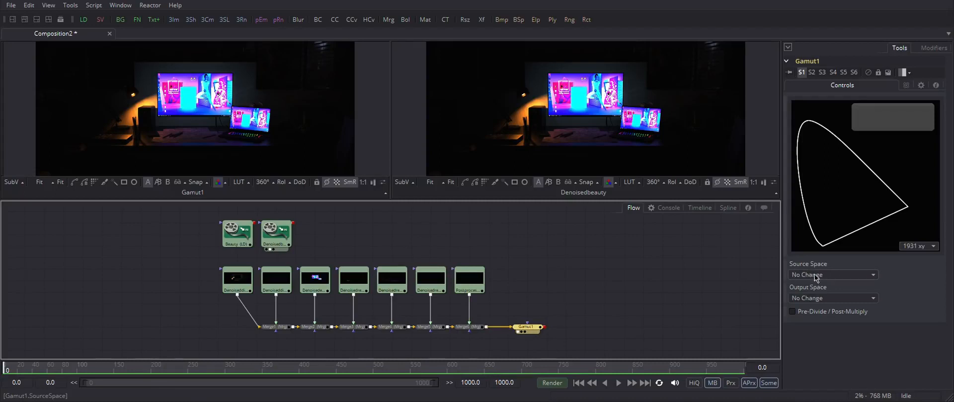
left_click(832, 299)
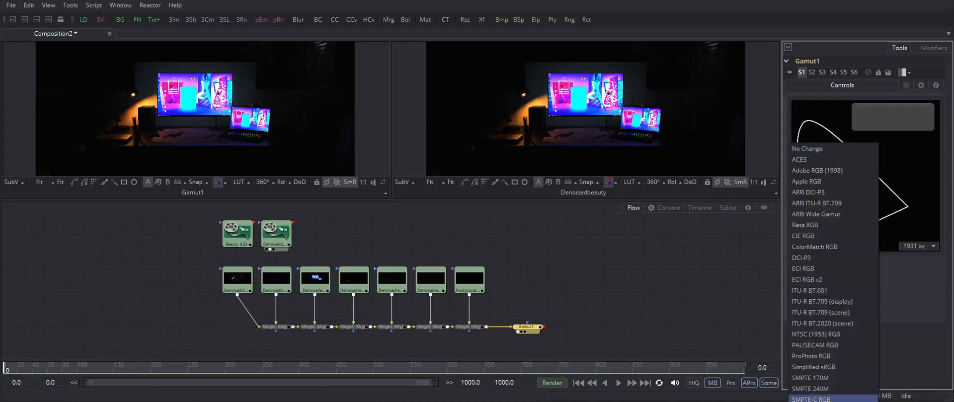
left_click(815, 401)
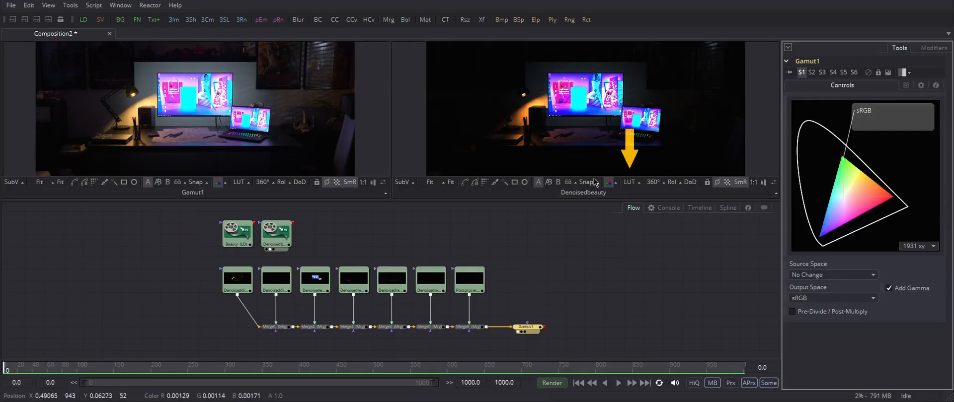
Step: Enable the Gamut View LUT on the second viewer and set its Output Space to sRGB
left_click(639, 183)
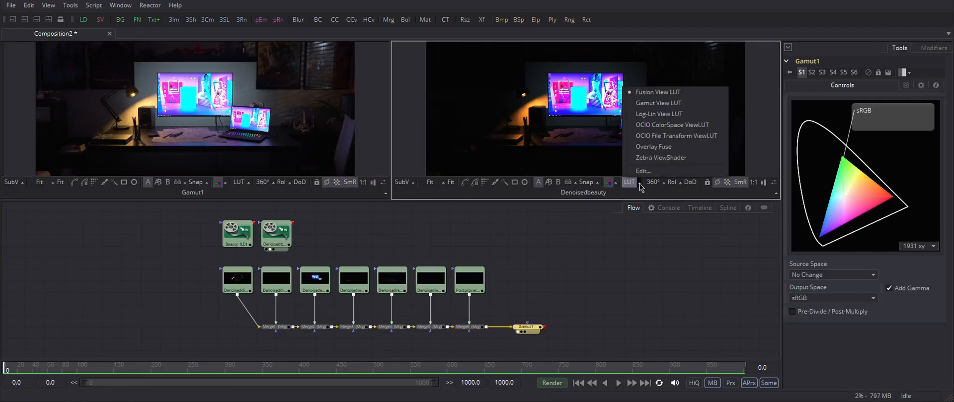
left_click(661, 103)
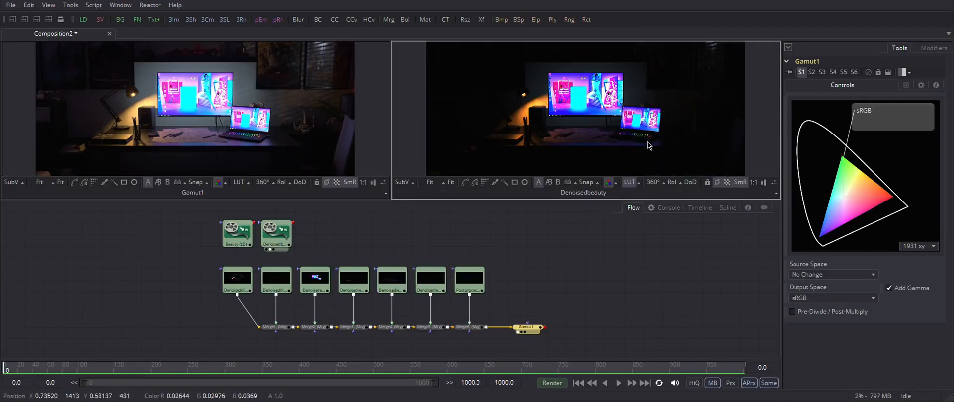
left_click(639, 183)
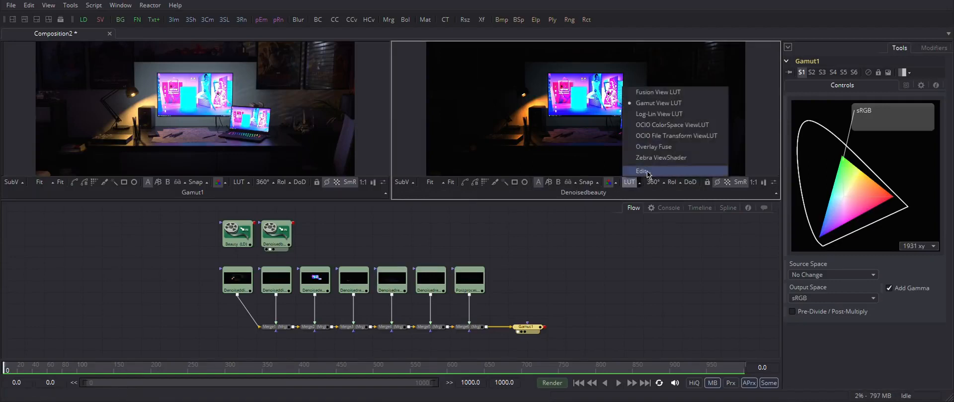
left_click(647, 172)
left_click_drag(523, 173, 531, 62)
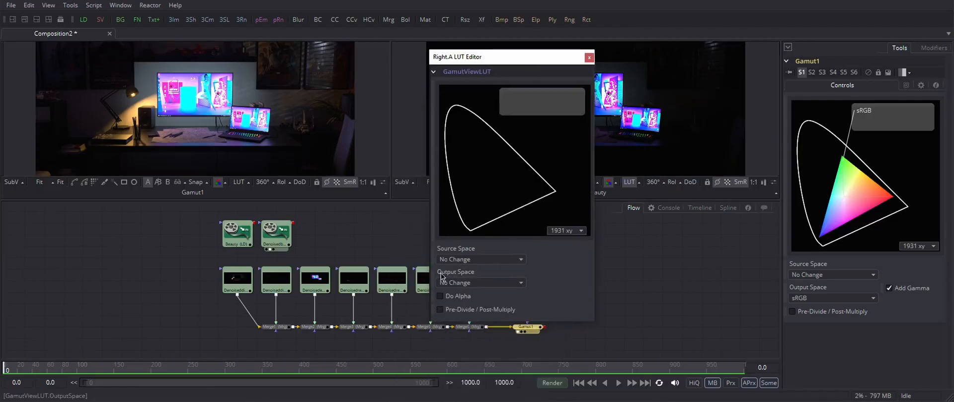
left_click(483, 284)
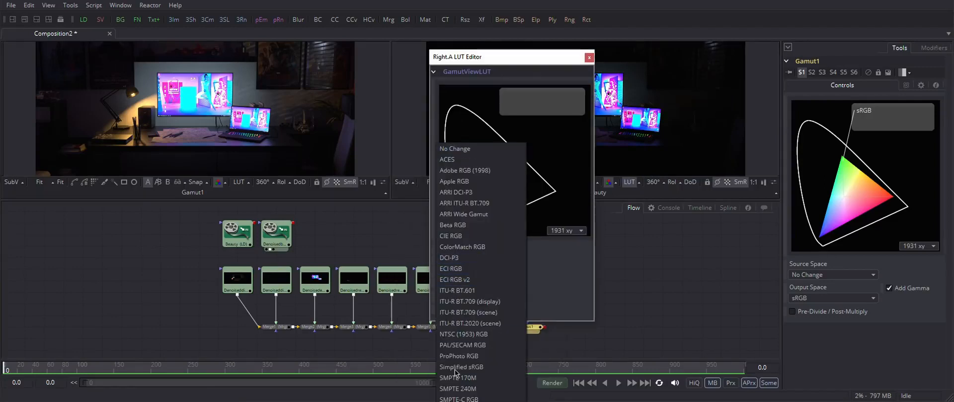
left_click(485, 401)
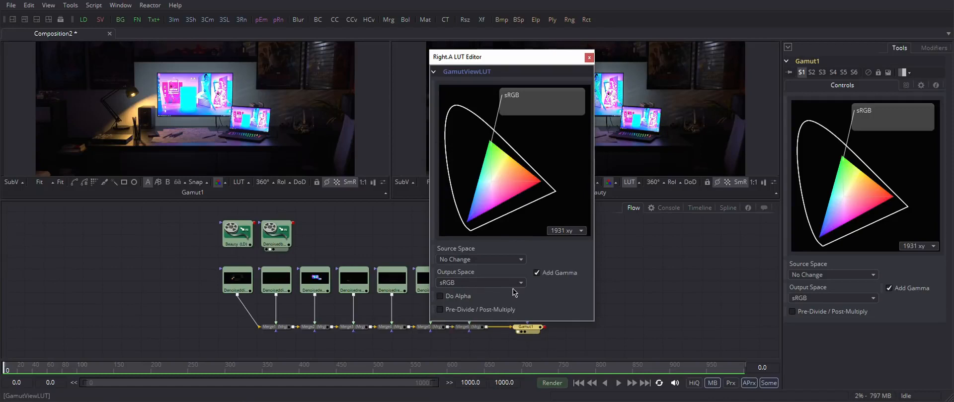
left_click(588, 57)
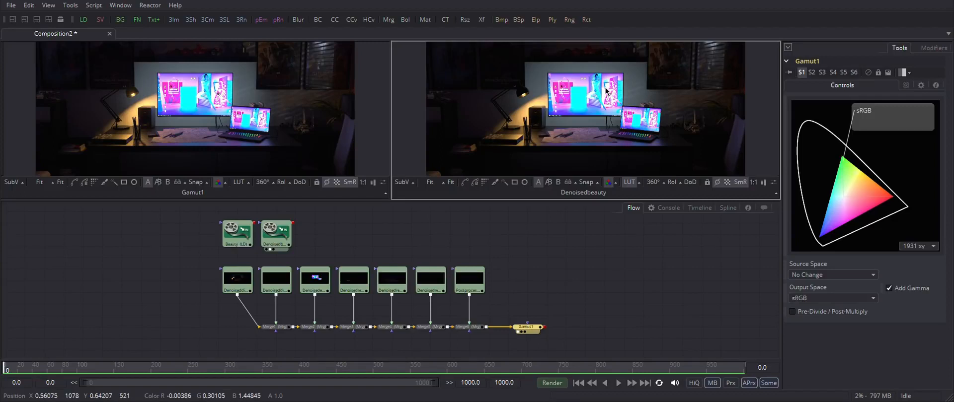
Step: Add a Saver tool after the Gamut node through the tool search
scroll(606, 91, "up", 3)
scroll(605, 91, "down", 3)
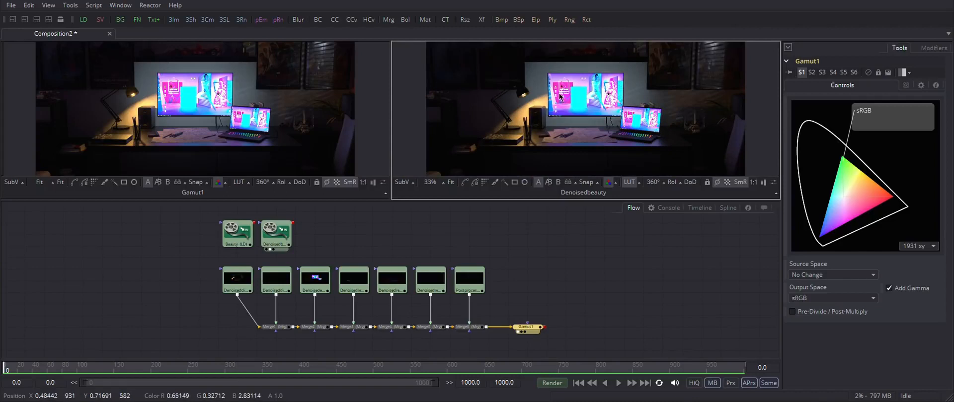
left_click(536, 329)
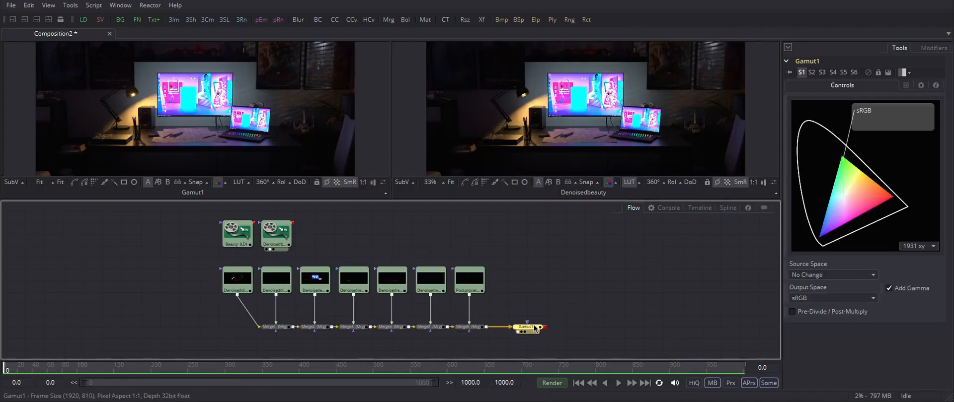
left_click(569, 330)
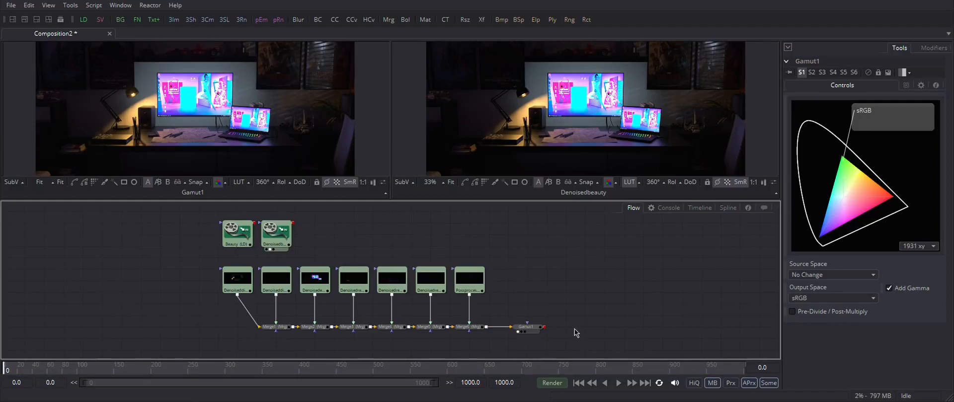
key("ctrl+space")
type("sav")
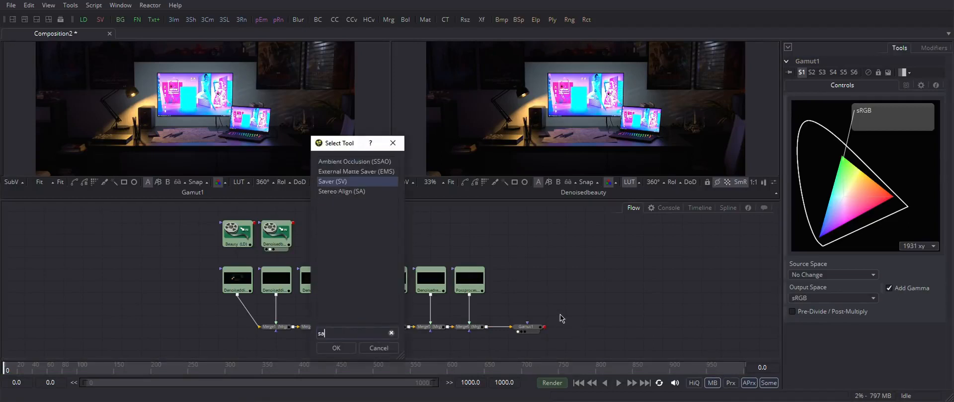
left_click(354, 348)
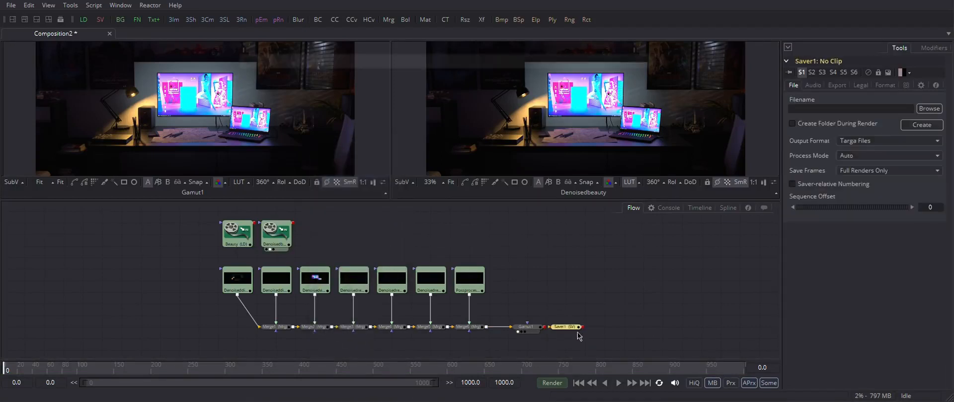
Step: Set the Saver's output file to sRGB.png and reposition the Saver node in the flow
double_click(346, 118)
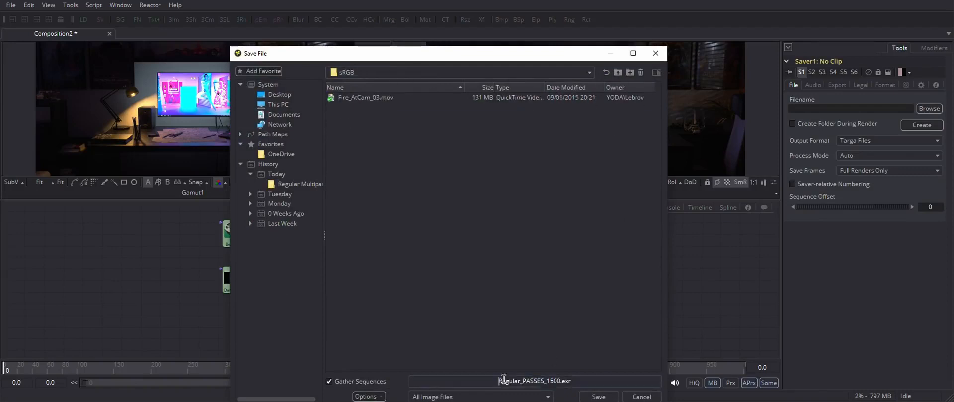
left_click_drag(498, 381, 571, 382)
type("sRGB.")
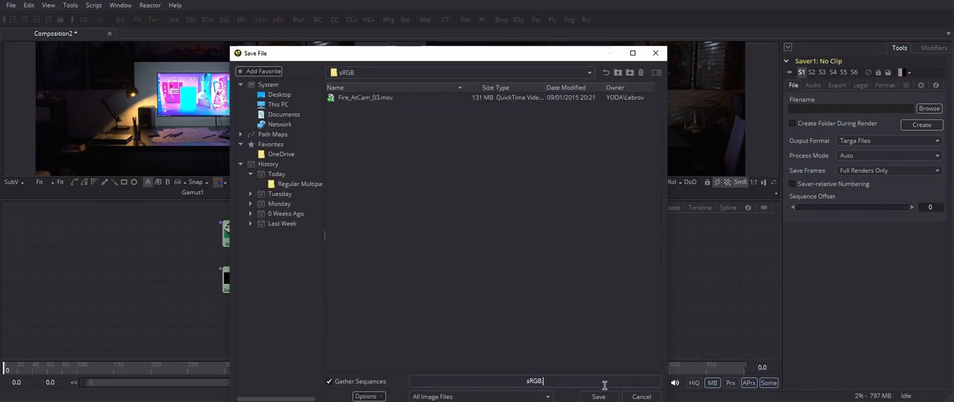
type("png")
key("Return")
left_click_drag(571, 329, 614, 334)
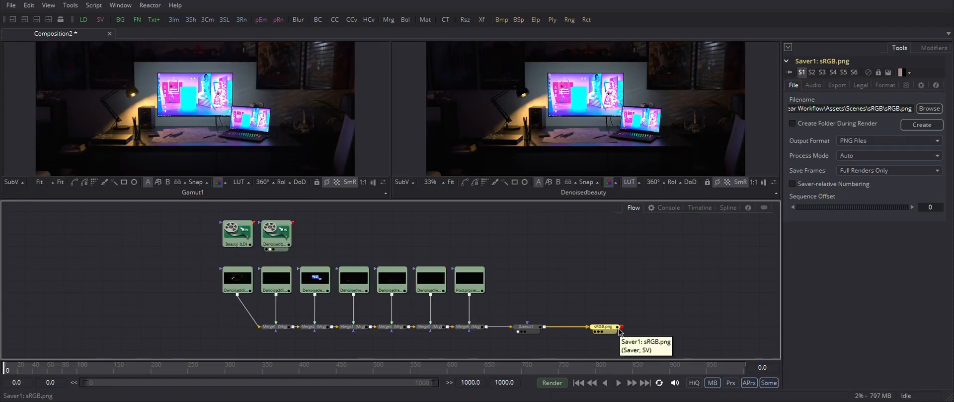
left_click(573, 286)
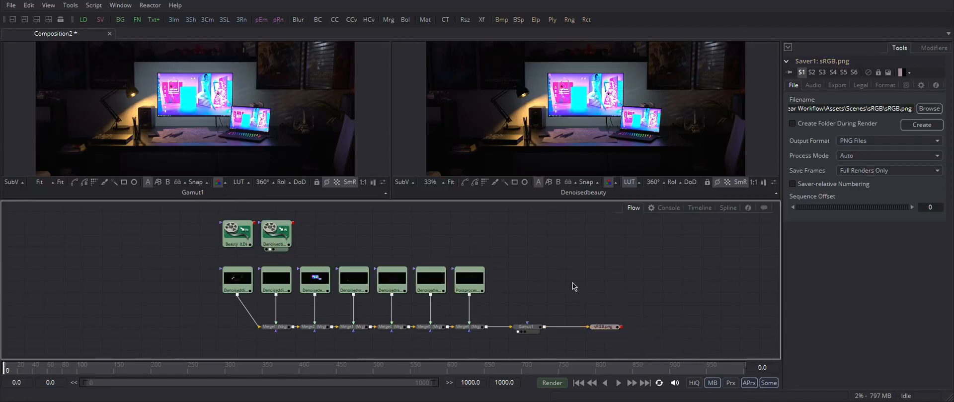
mouse_move(568, 280)
left_mouse_down()
mouse_move(585, 273)
mouse_move(567, 270)
left_mouse_up()
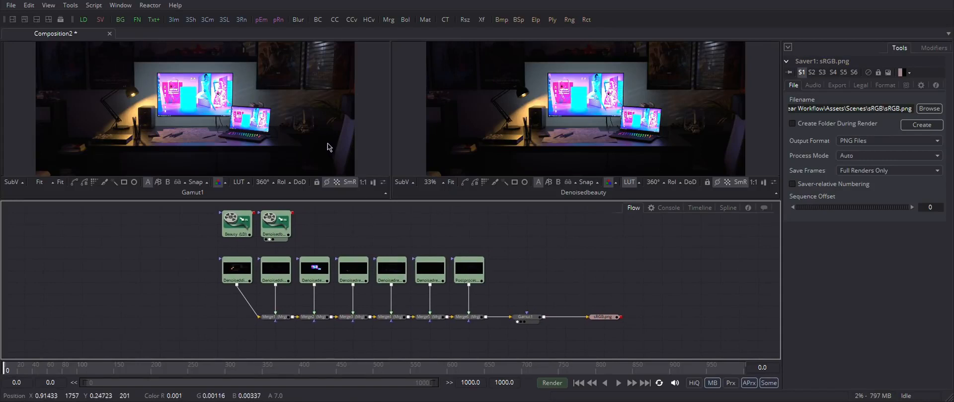
left_click(628, 184)
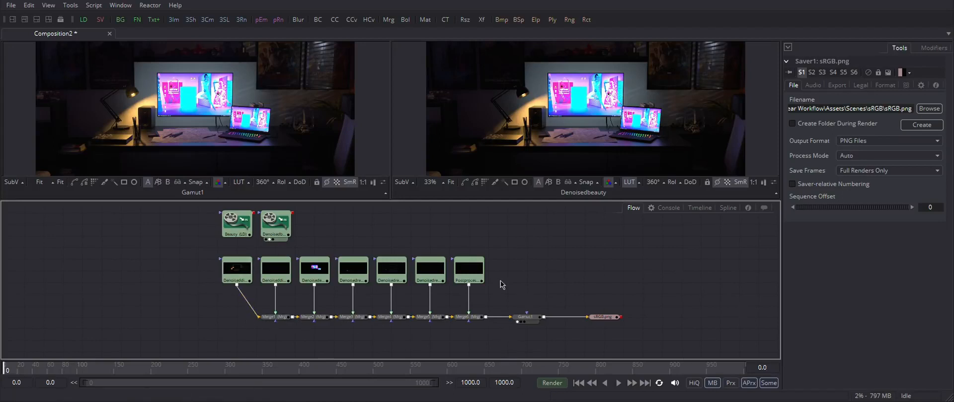
left_click_drag(196, 257, 485, 342)
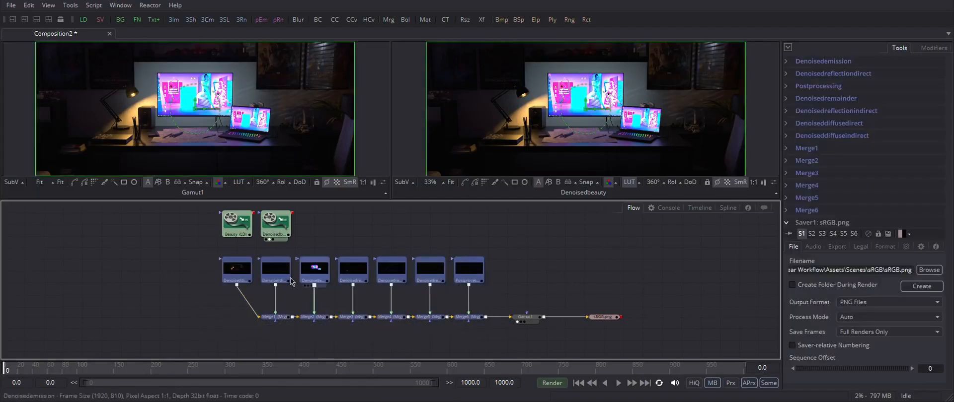
left_click_drag(536, 318, 550, 319)
left_click_drag(539, 286, 636, 320)
left_click(634, 258)
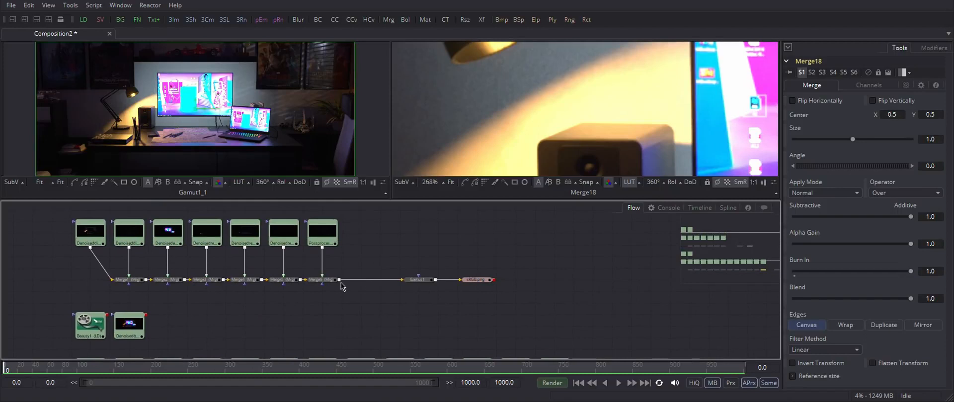
Step: View the final Merge18 result in the second viewer and inspect its details by panning and fitting the view
left_click_drag(338, 283, 527, 140)
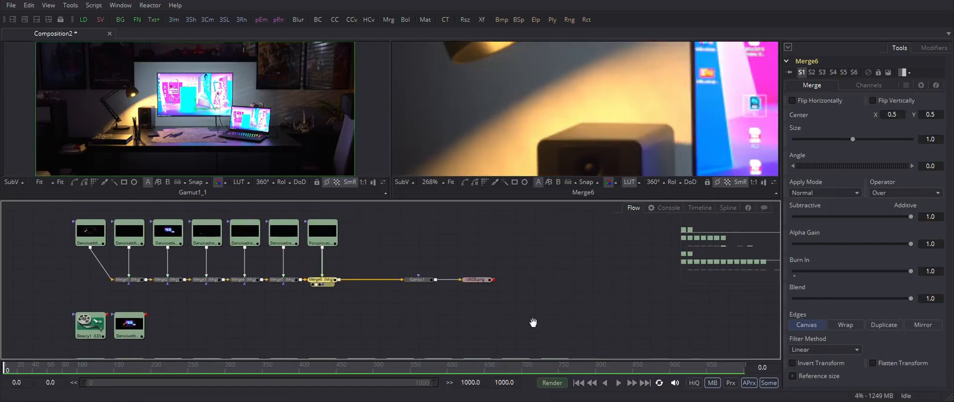
left_click_drag(533, 323, 403, 205)
left_click(431, 308)
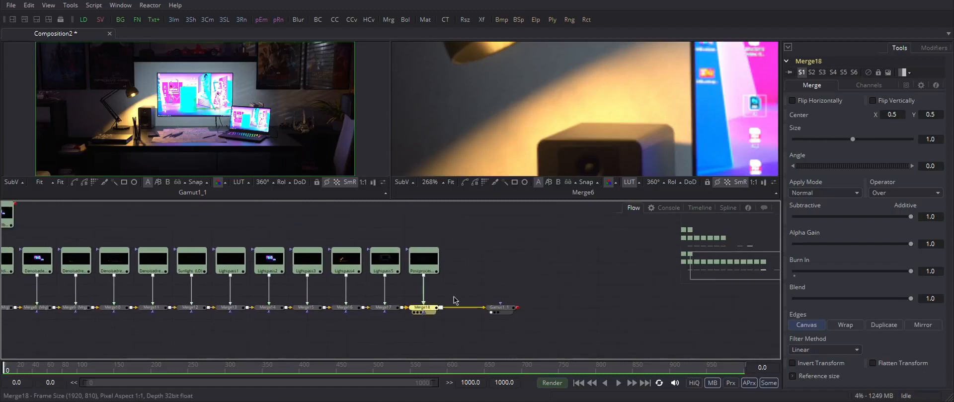
key("2")
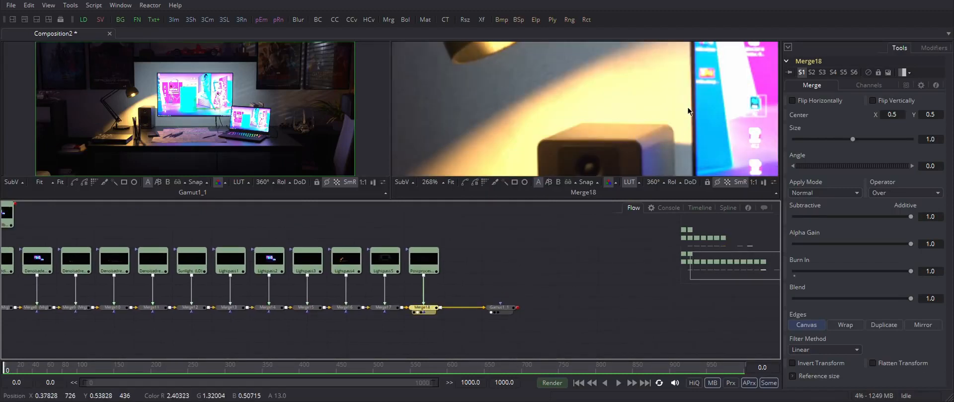
left_click_drag(726, 102, 561, 108)
left_click_drag(690, 112, 515, 100)
left_click_drag(710, 124, 537, 85)
left_click_drag(686, 111, 598, 33)
left_click_drag(663, 79, 654, 3)
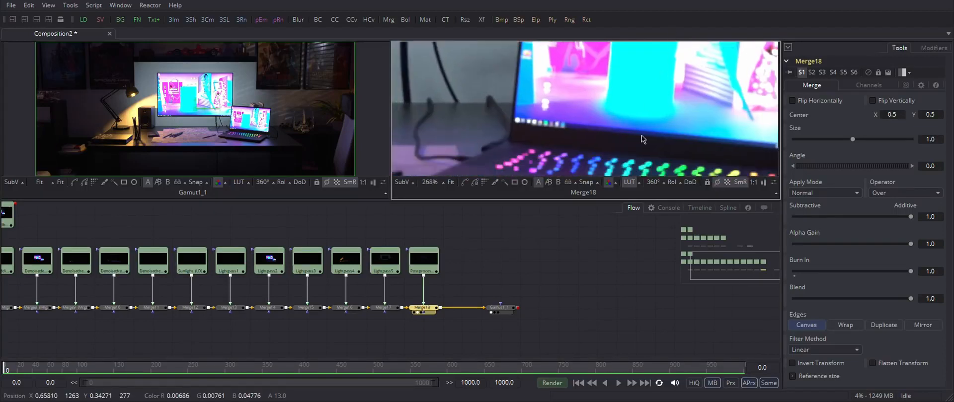
left_click_drag(642, 135, 734, 88)
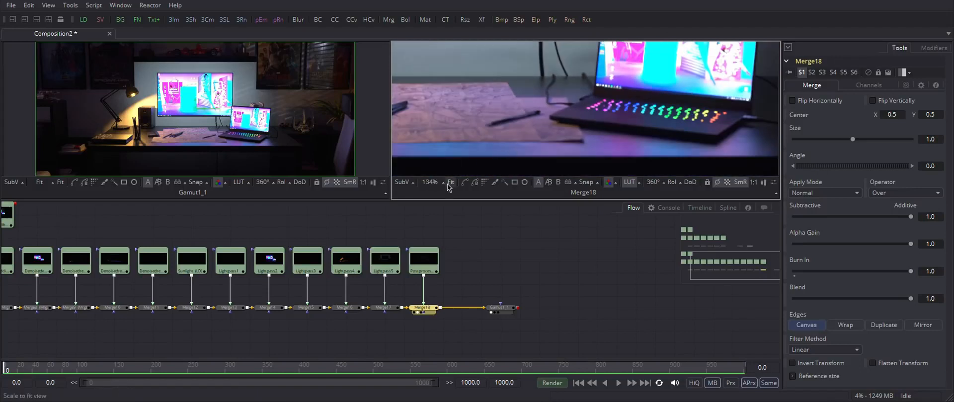
left_click(451, 182)
left_click(497, 289)
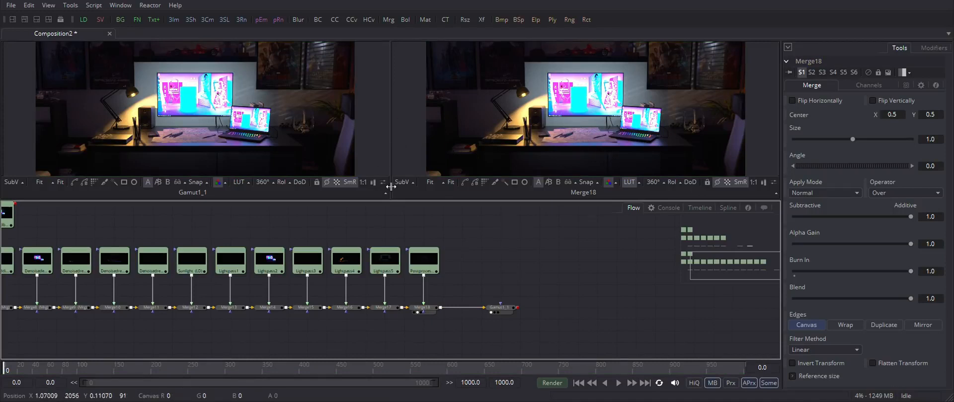
left_click(501, 308)
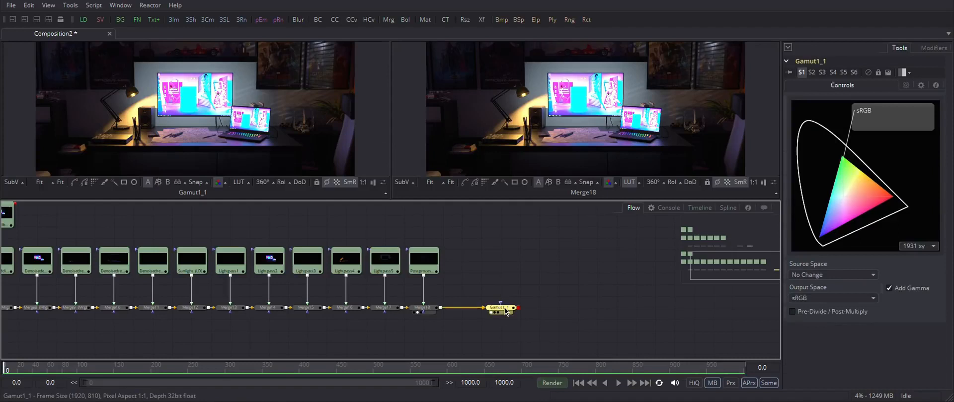
left_click_drag(548, 276, 496, 337)
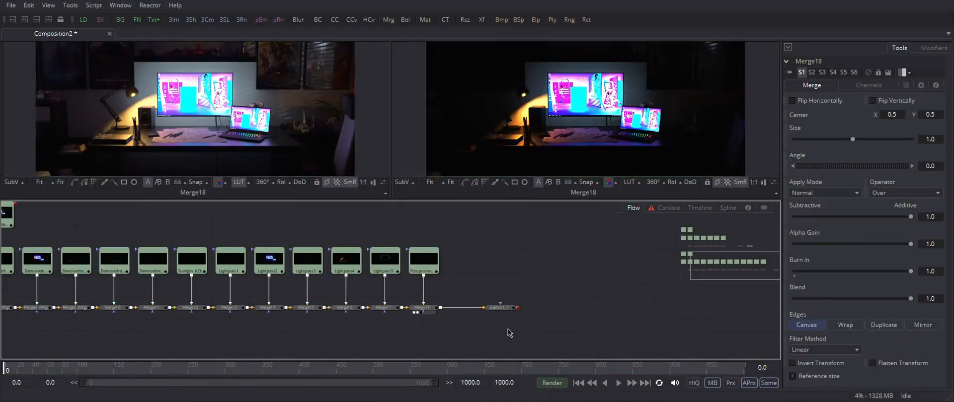
Step: Add an OCIO Colorspace tool through the tool search and connect the final merge into it
key("shift+space")
type("oci")
left_click(352, 171)
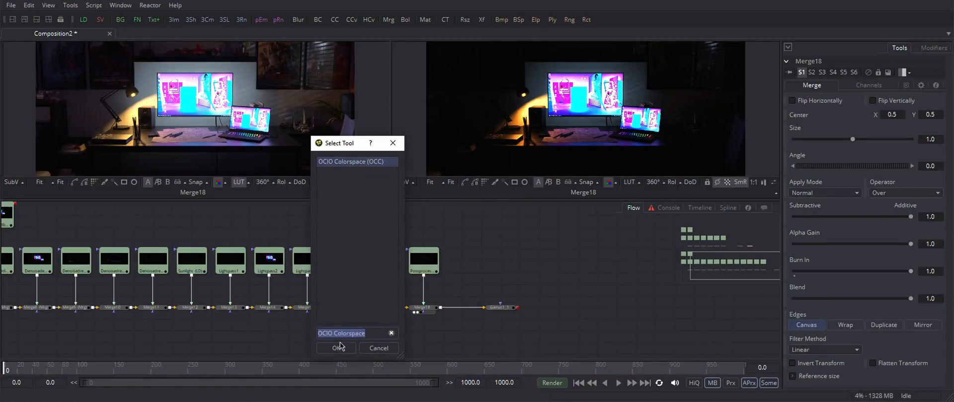
left_click(336, 347)
left_click_drag(441, 308, 497, 330)
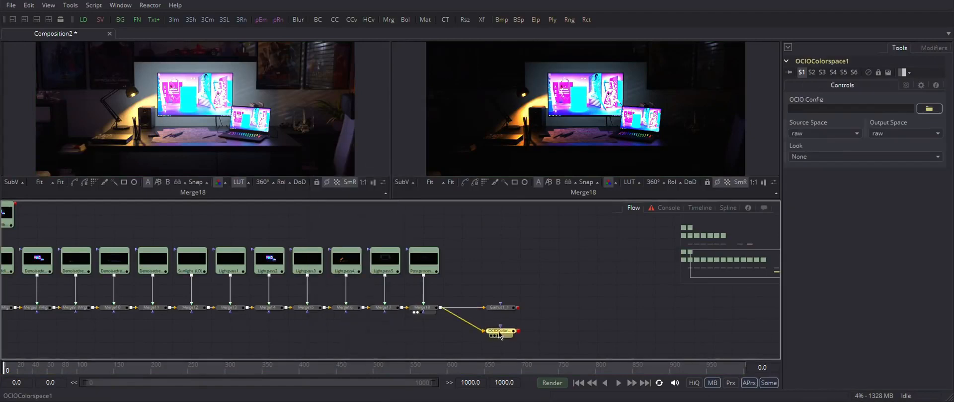
Step: Load the ACES 1.0.3 config.ocio file as the OCIO Config and set Source Space to lin_rc
left_click(929, 108)
double_click(419, 127)
left_click(832, 134)
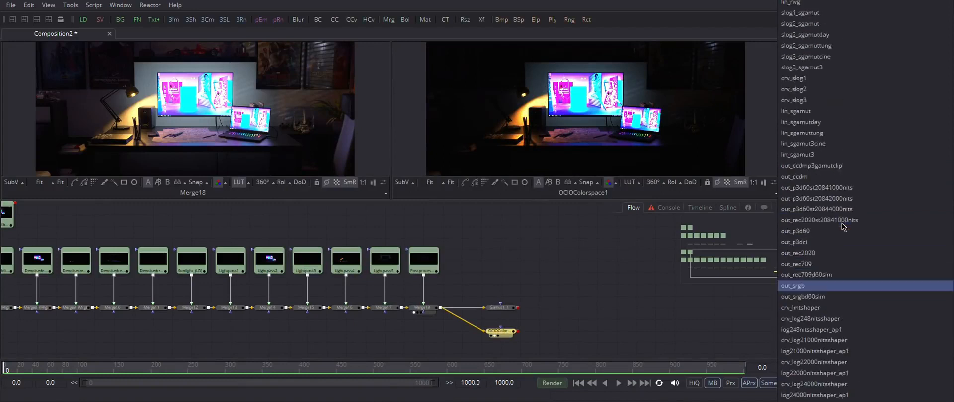
left_click(830, 96)
Step: Set the OCIO Colorspace Output Space to Output - Rec.709
left_click(884, 134)
scroll(885, 320, "down", 15)
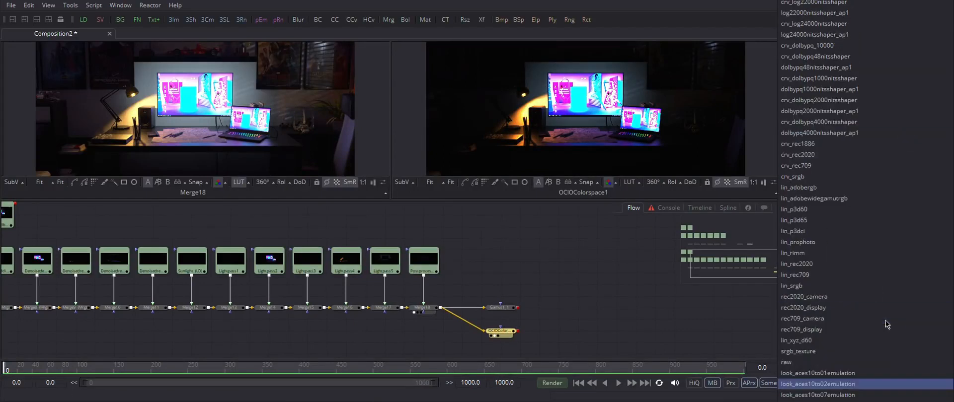
scroll(885, 324, "down", 20)
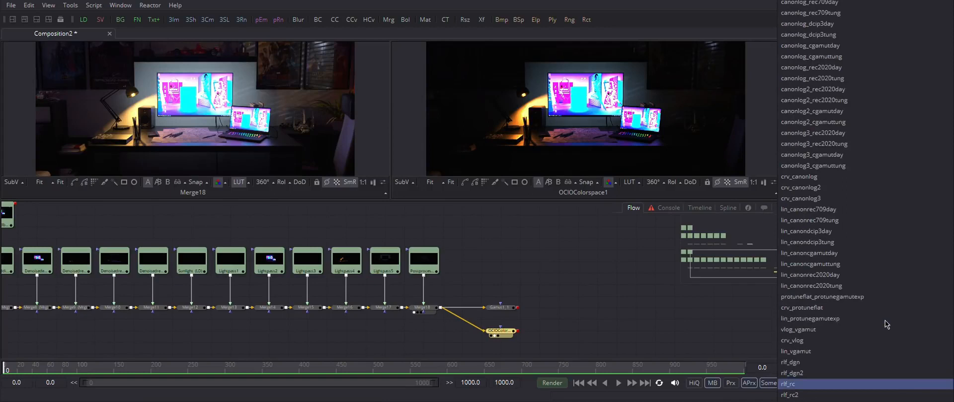
scroll(887, 325, "up", 7)
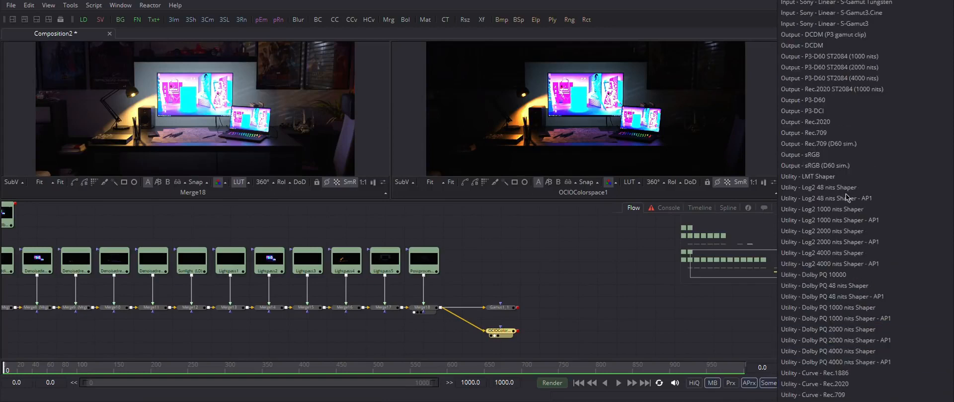
left_click(841, 153)
left_click(901, 135)
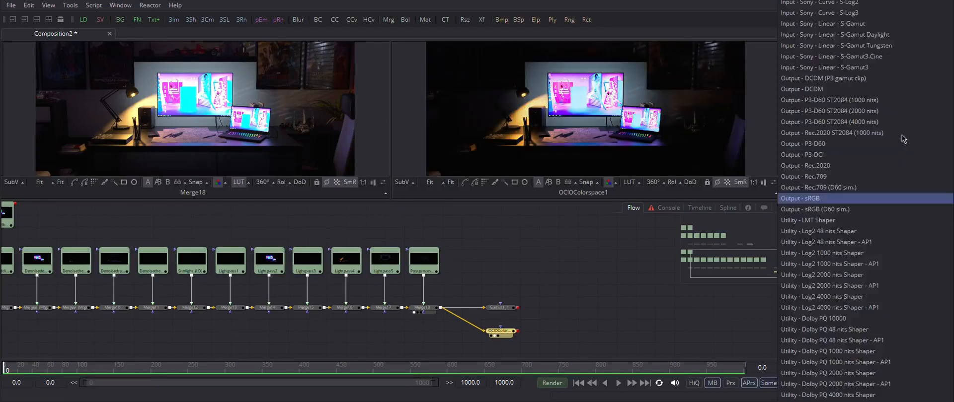
left_click(879, 176)
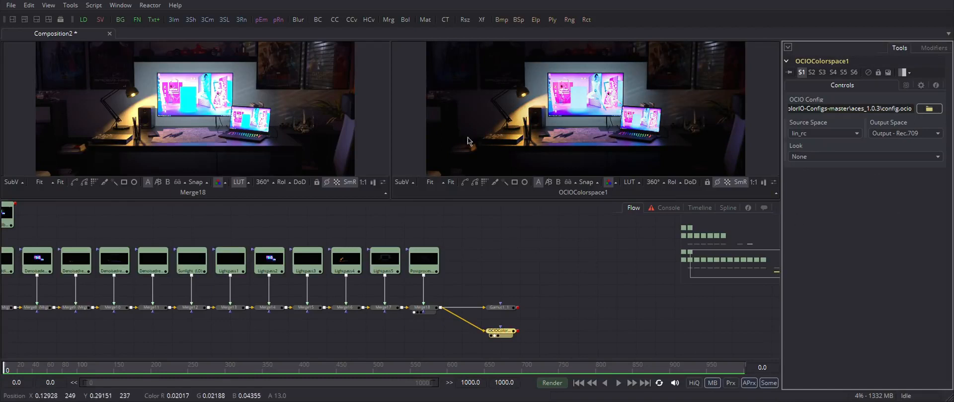
Step: Zoom into the OCIO Colorspace result in the second viewer to inspect it, then fit it again
scroll(566, 130, "up", 5)
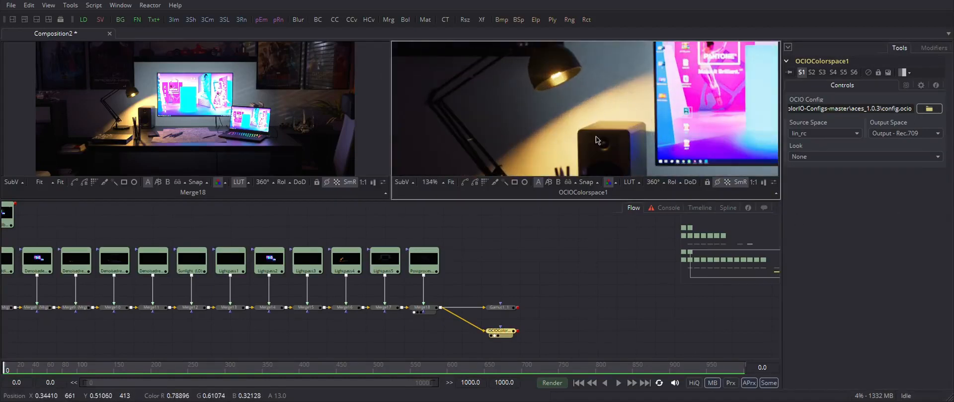
scroll(588, 118, "down", 2)
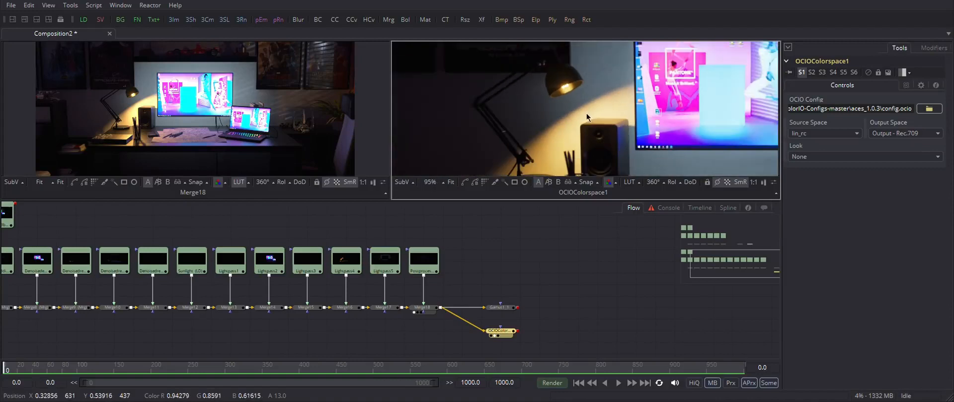
scroll(586, 113, "down", 4)
left_click(450, 182)
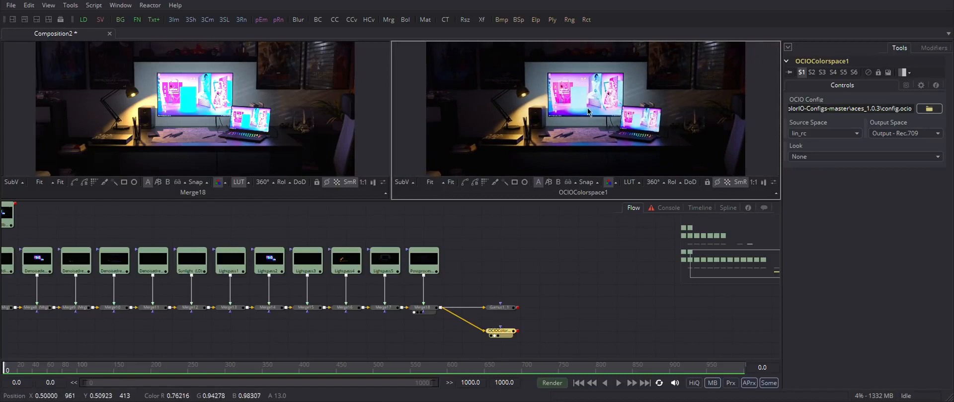
Step: View the Lightpass2 loader in the first viewer, then view the final merge there again
left_click(273, 264)
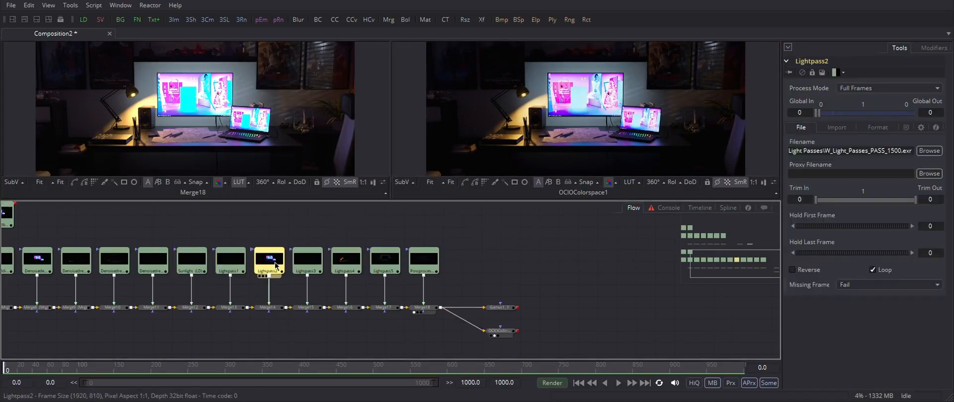
left_click(272, 308)
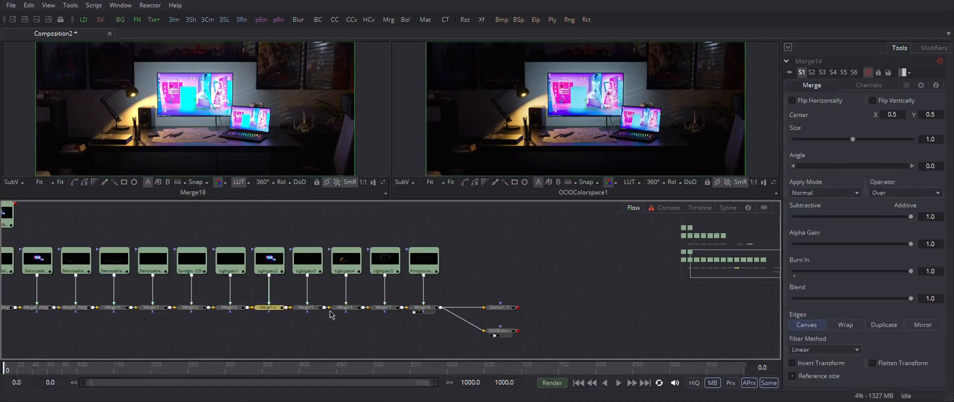
left_click(269, 261)
left_click_drag(278, 265, 272, 145)
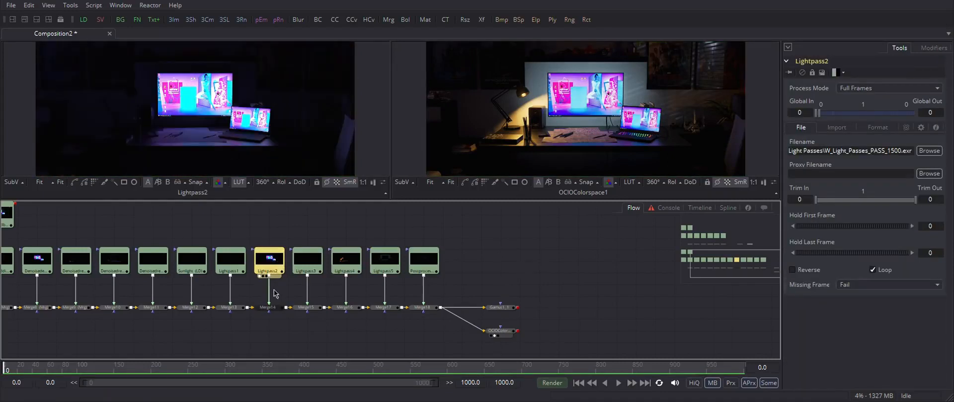
left_click(422, 308)
key("1")
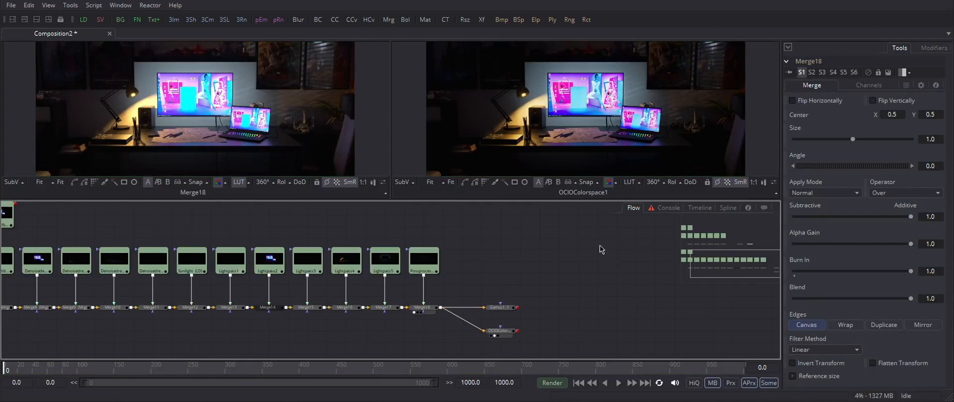
Step: Zoom into both viewers to compare the merged result with the OCIO-converted output
scroll(140, 109, "up", 5)
scroll(434, 102, "up", 6)
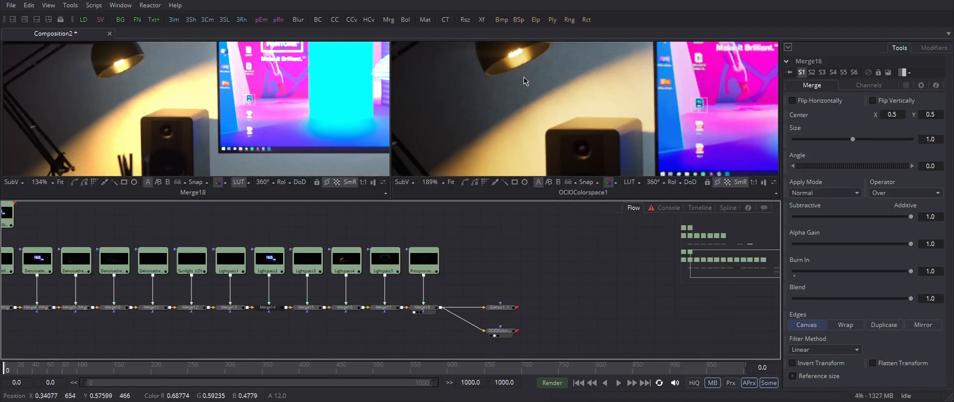
scroll(552, 112, "down", 8)
left_click(450, 181)
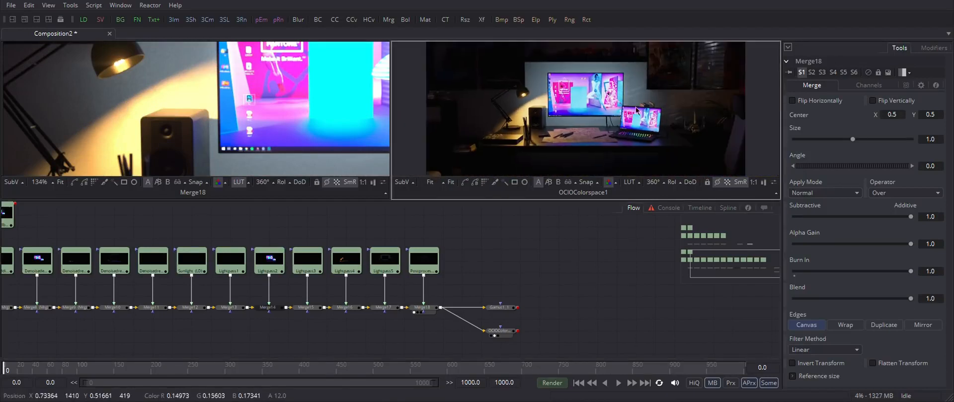
left_click(60, 181)
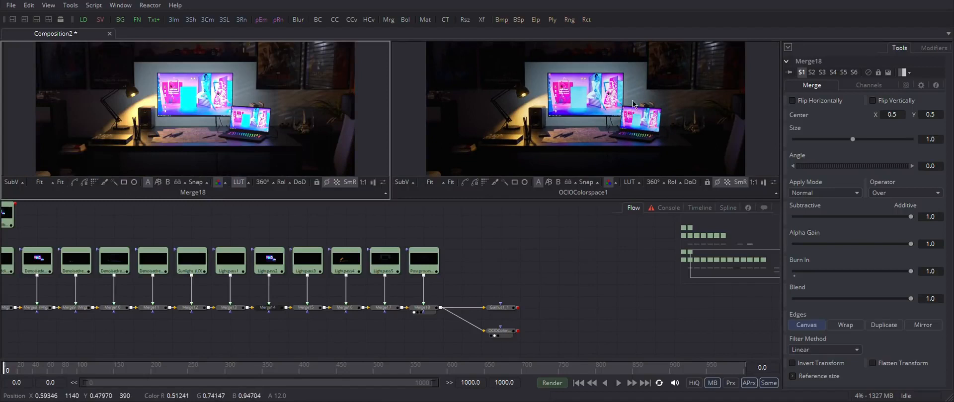
scroll(209, 93, "up", 6)
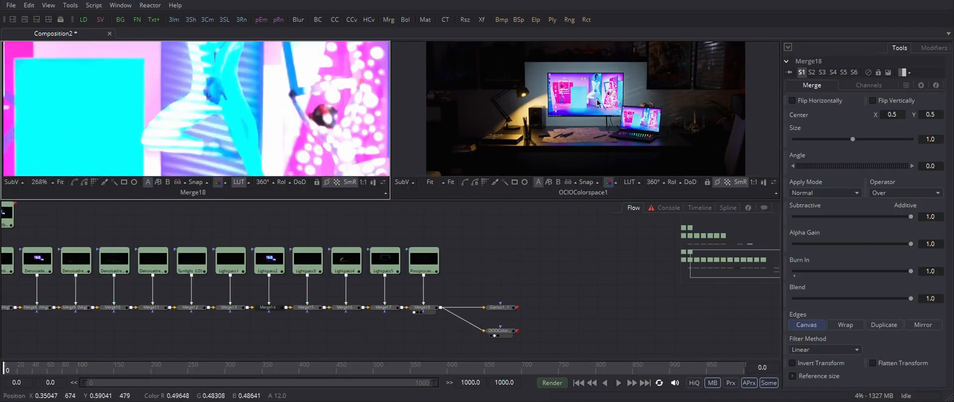
scroll(595, 92, "up", 6)
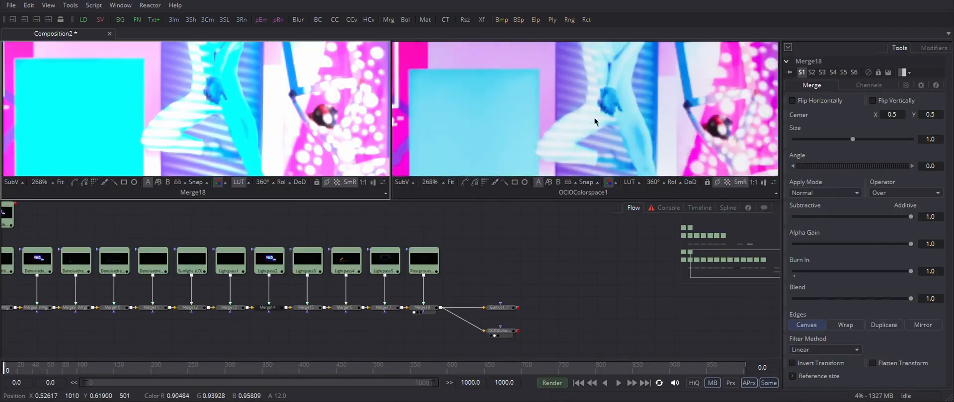